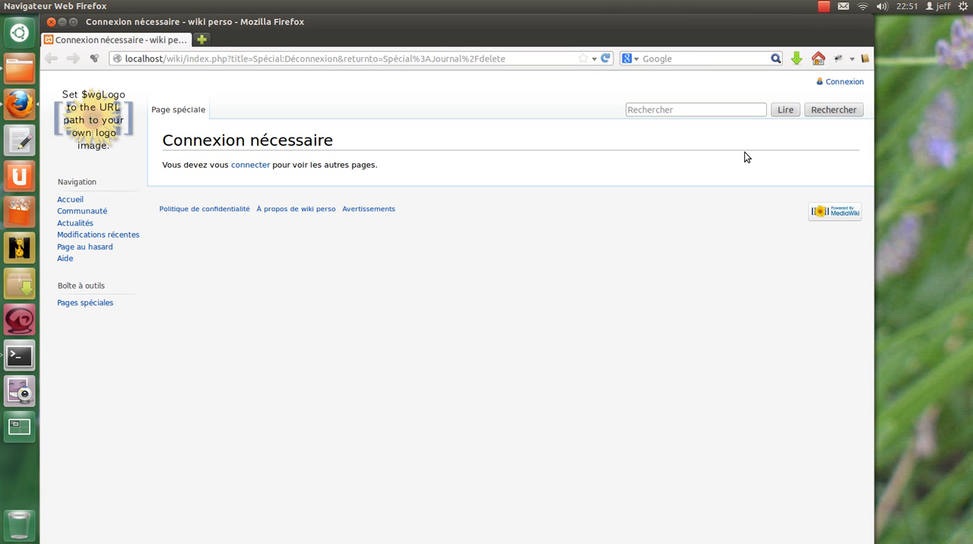
Log in to the personal wiki with the saved user account.
click(255, 161)
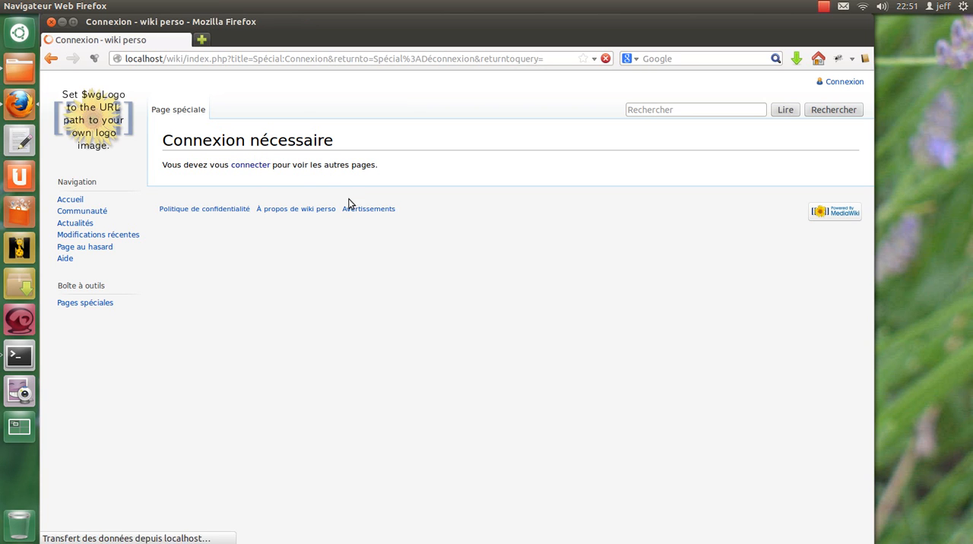
click(273, 225)
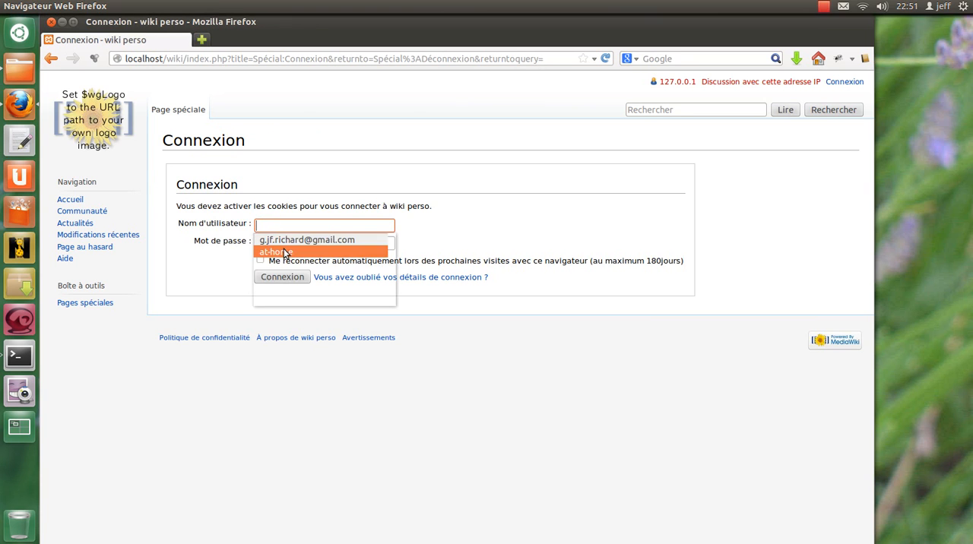
click(284, 264)
click(294, 279)
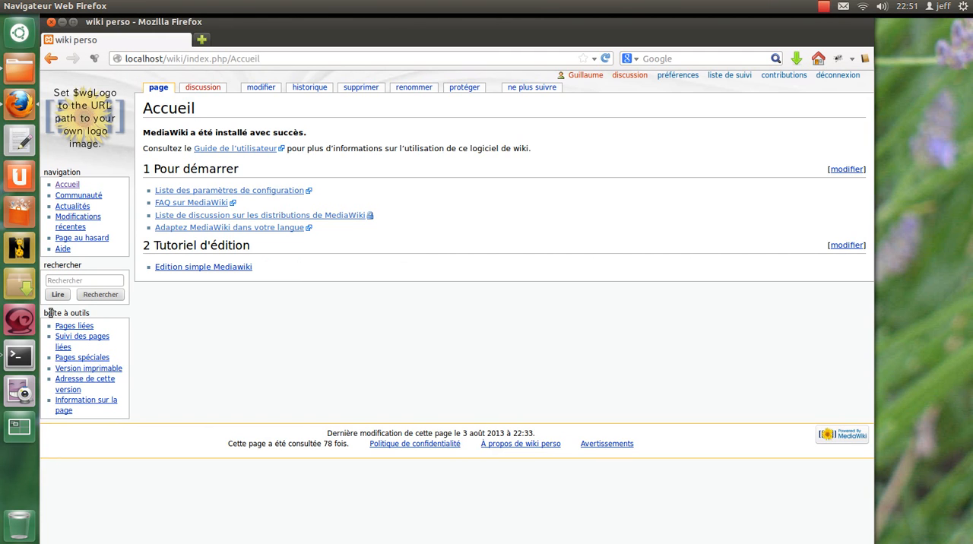
Open LocalSettings.php from the tutoriel/wiki folder in the text editor, at the image upload settings.
drag(44, 313, 98, 319)
click(18, 70)
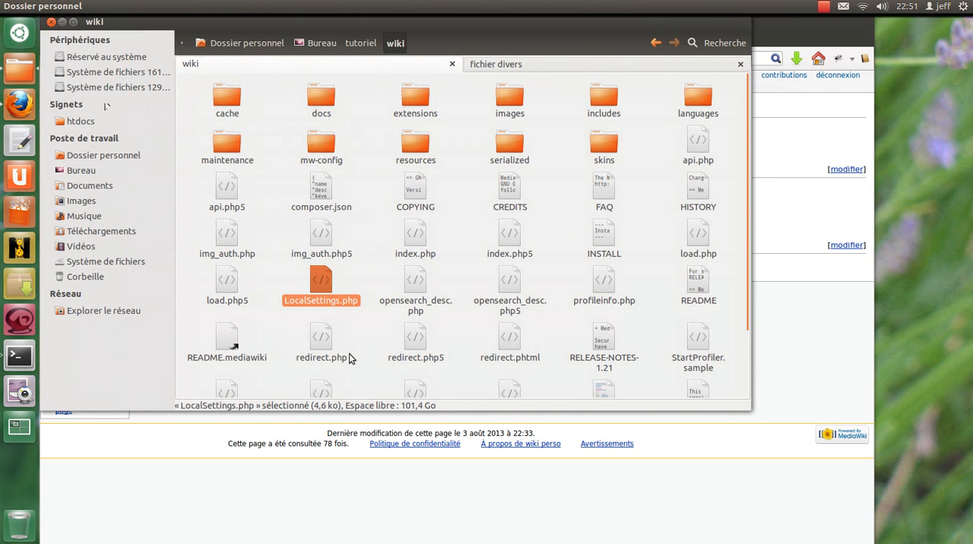
double_click(318, 290)
click(442, 269)
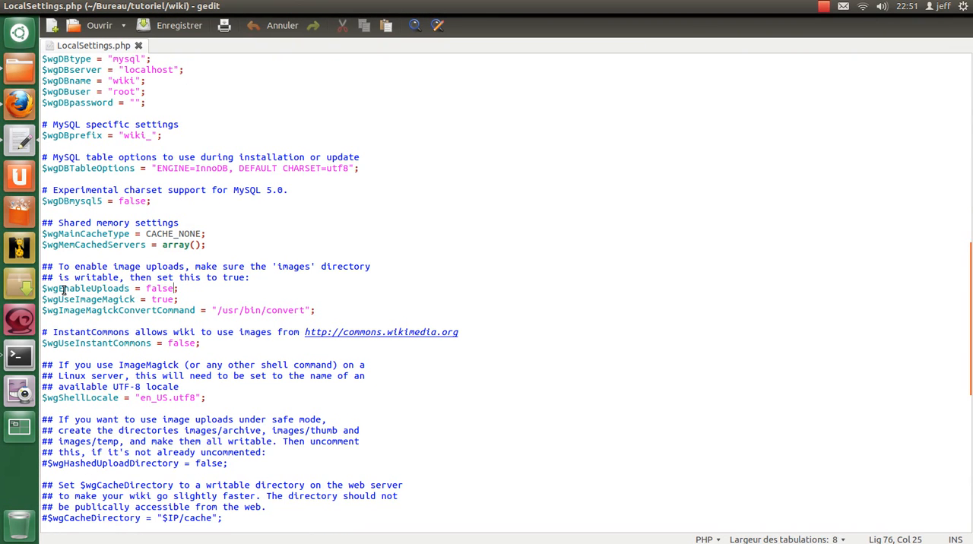
Set $wgEnableUploads to true in LocalSettings.php and save the file.
double_click(73, 288)
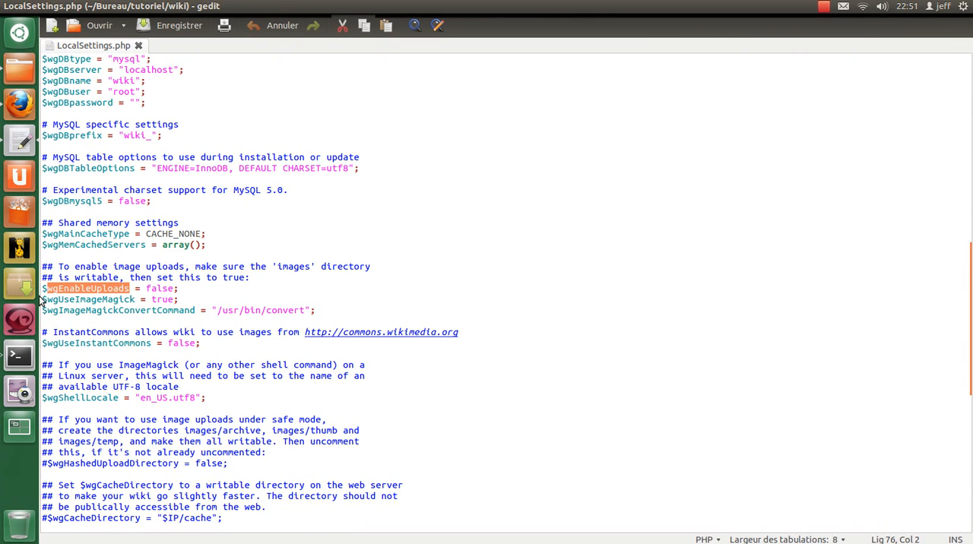
double_click(155, 289)
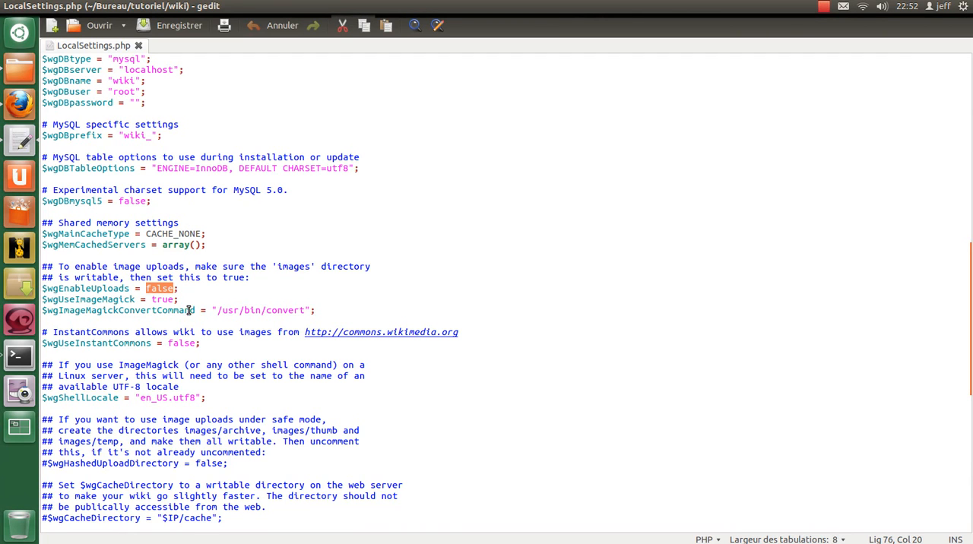
text(t)
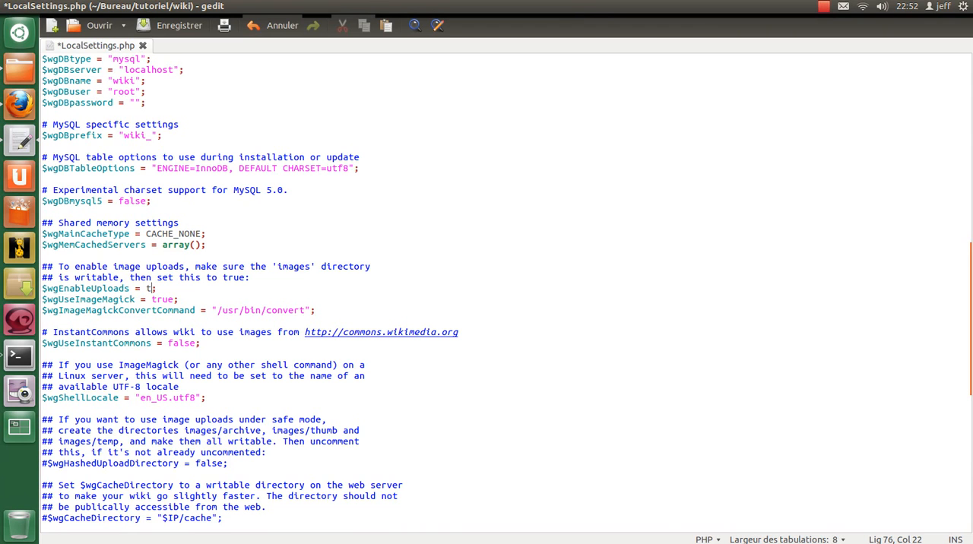
text(rue)
key(ctrl+s)
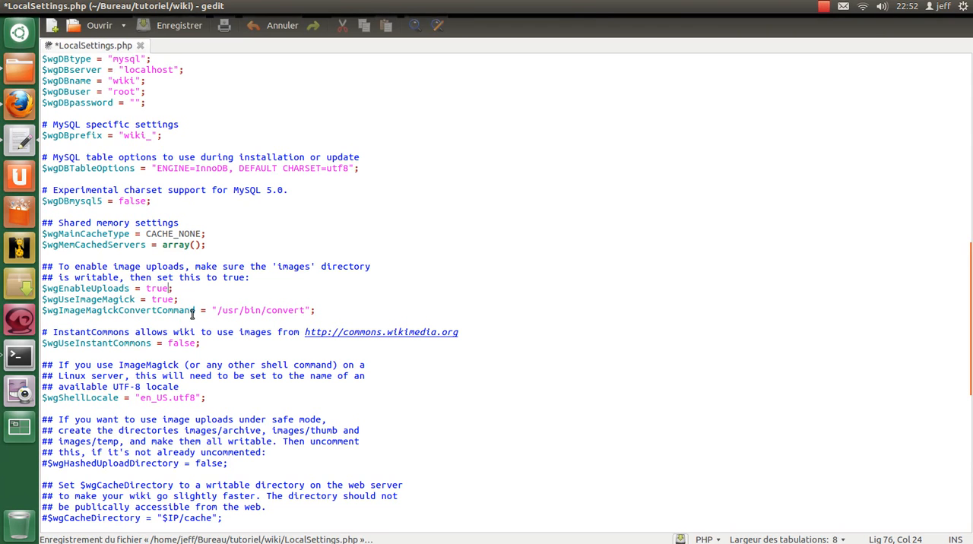
Switch to Firefox and reload the wiki's Accueil page to check the toolbox for a file import link.
click(20, 102)
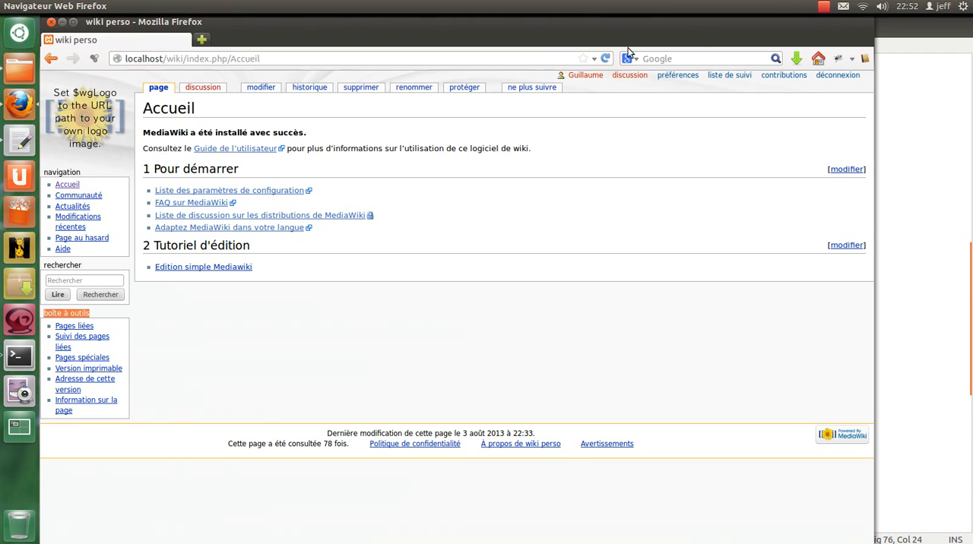
click(605, 59)
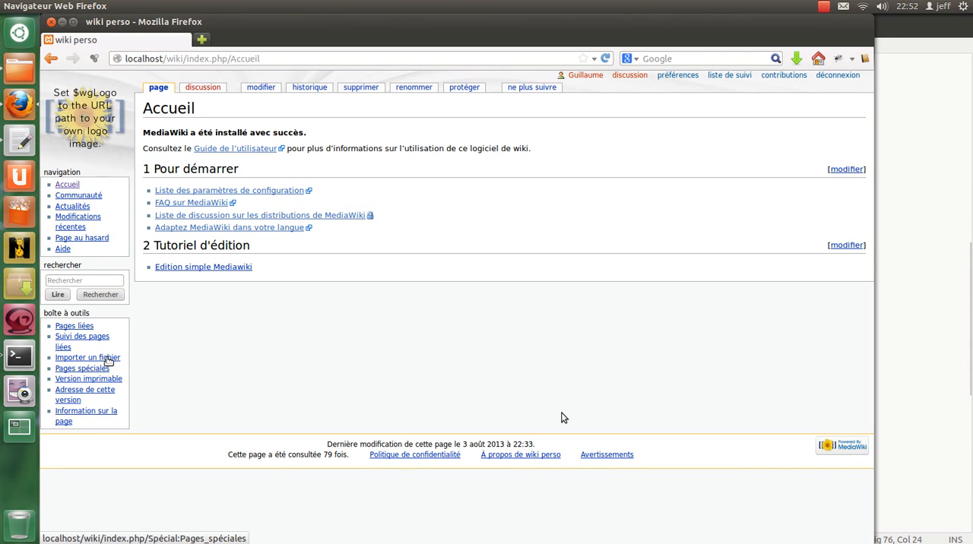
Switch back to gedit and insert two new lines after the $wgImageMagickConvertCommand line in LocalSettings.php.
key(alt+Tab)
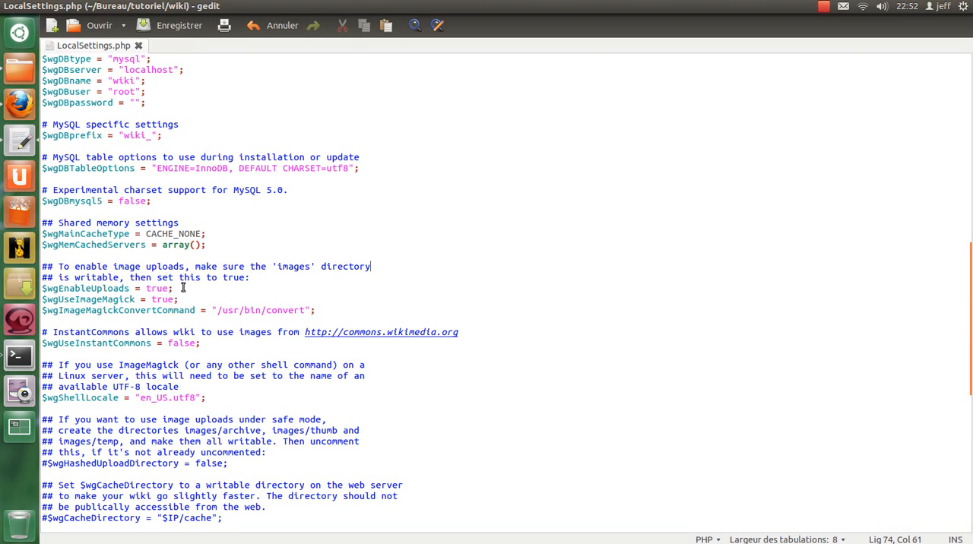
double_click(158, 288)
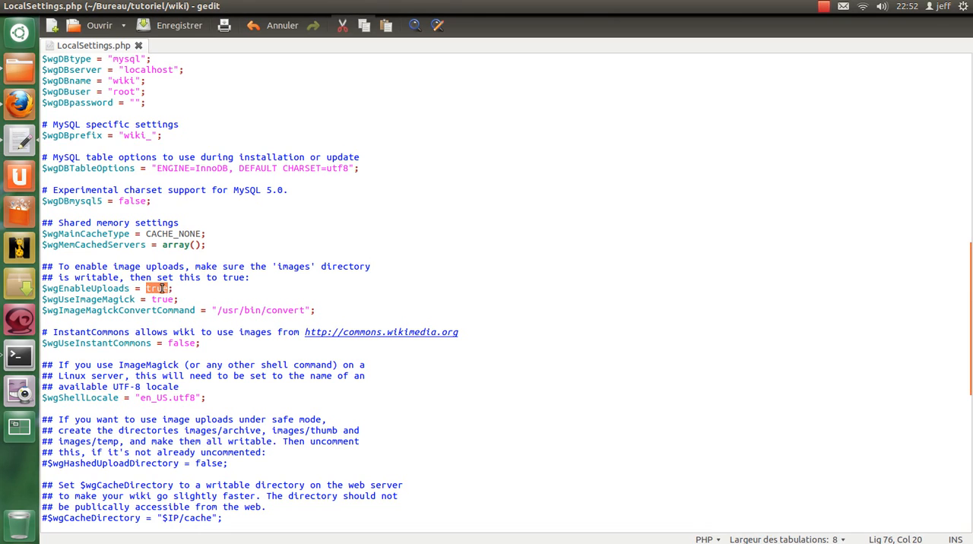
click(375, 311)
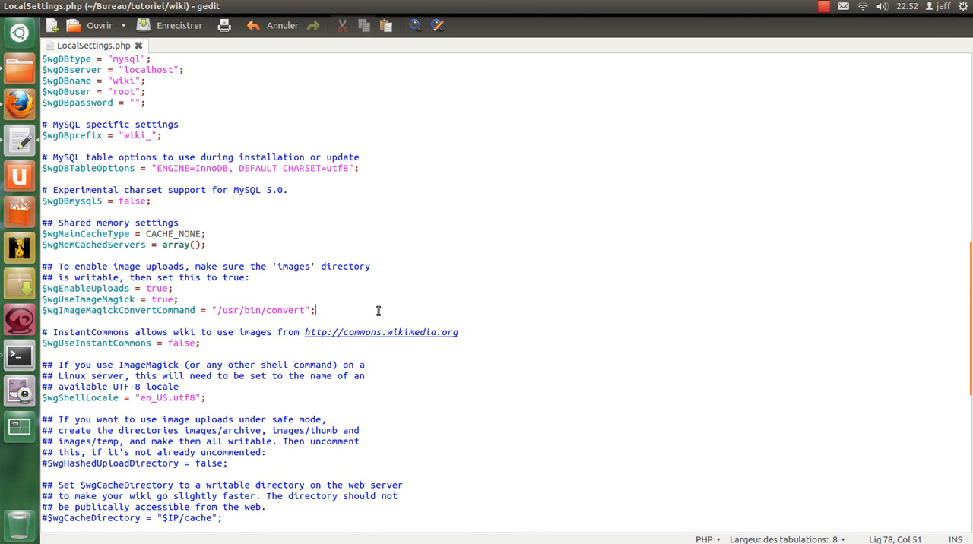
key(Return)
key(Return)
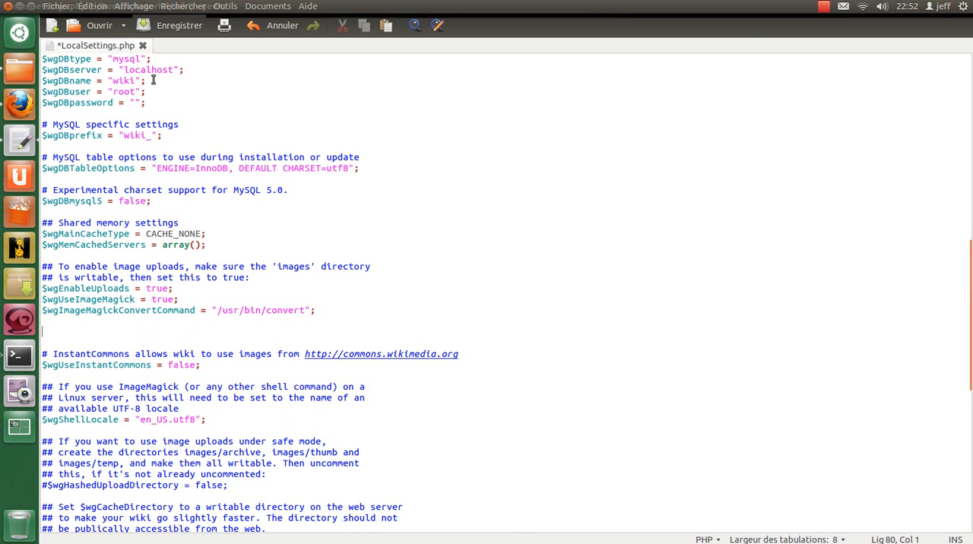
Open the "code image" file from the "fichier divers" folder in the text editor.
click(19, 68)
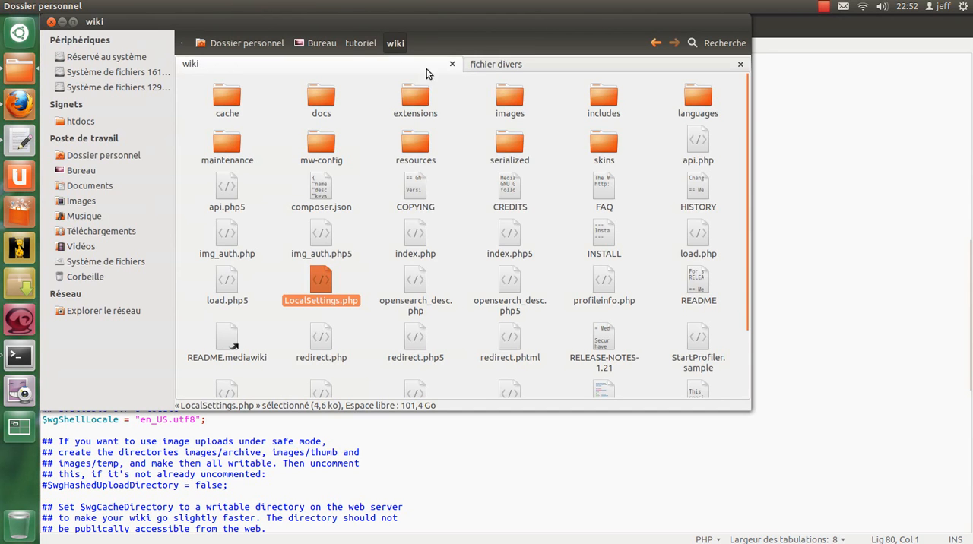
right_click(374, 43)
click(617, 68)
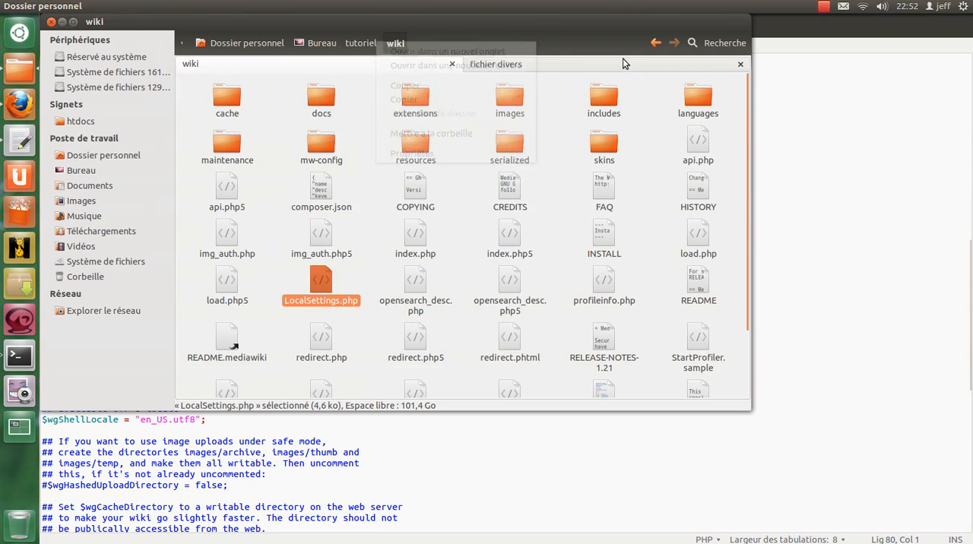
click(618, 69)
double_click(321, 102)
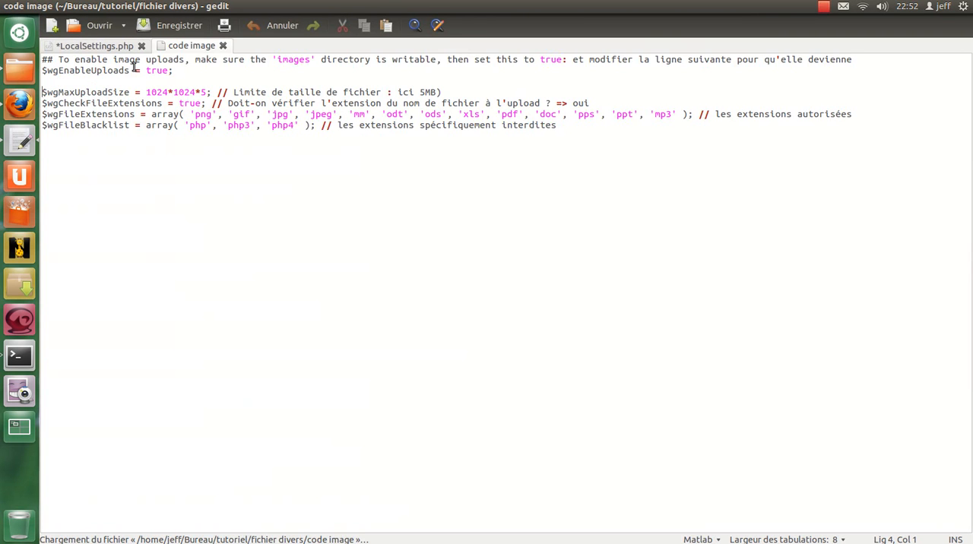
Copy the four lines from $wgMaxUploadSize to $wgFileBlacklist into LocalSettings.php below the ImageMagick settings, close "code image" and save.
drag(576, 126, 38, 94)
key(ctrl+c)
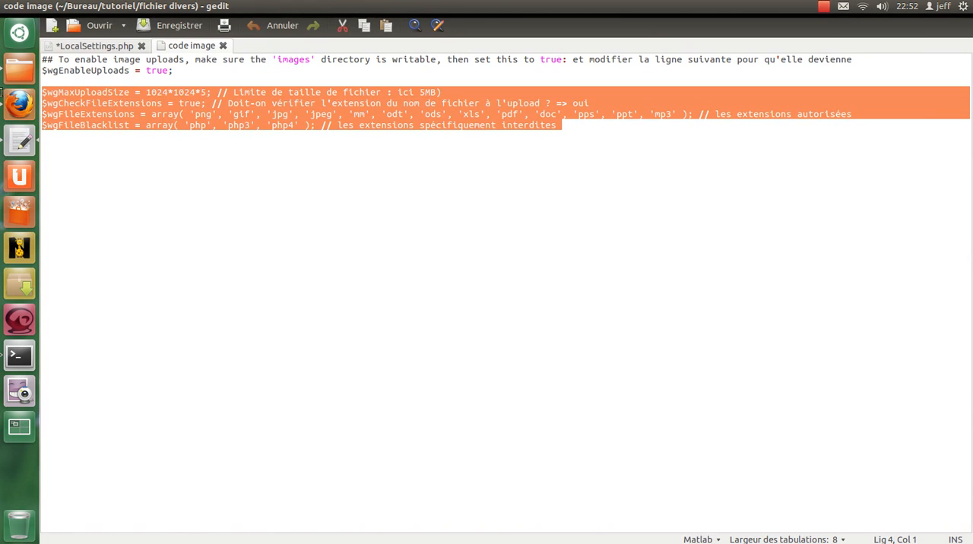
click(94, 46)
middle_click(63, 328)
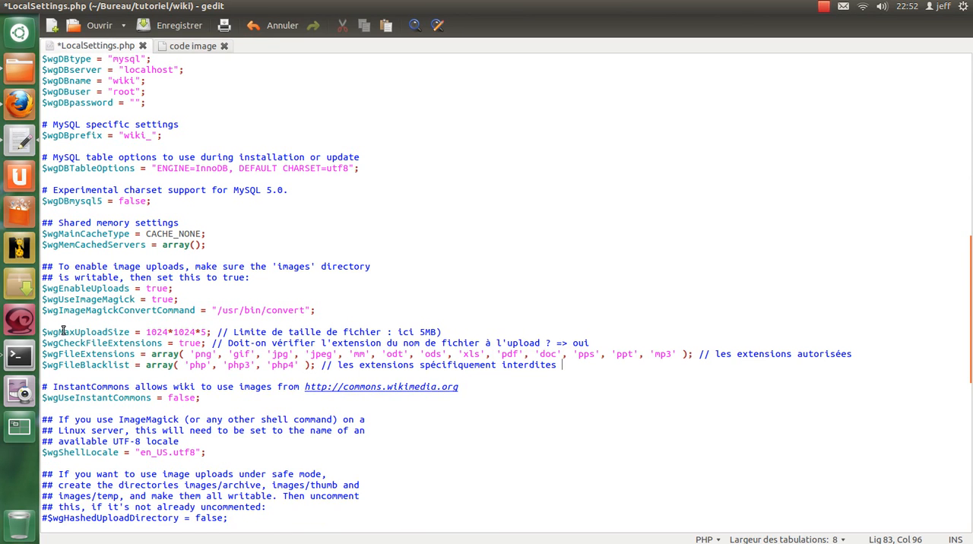
click(224, 45)
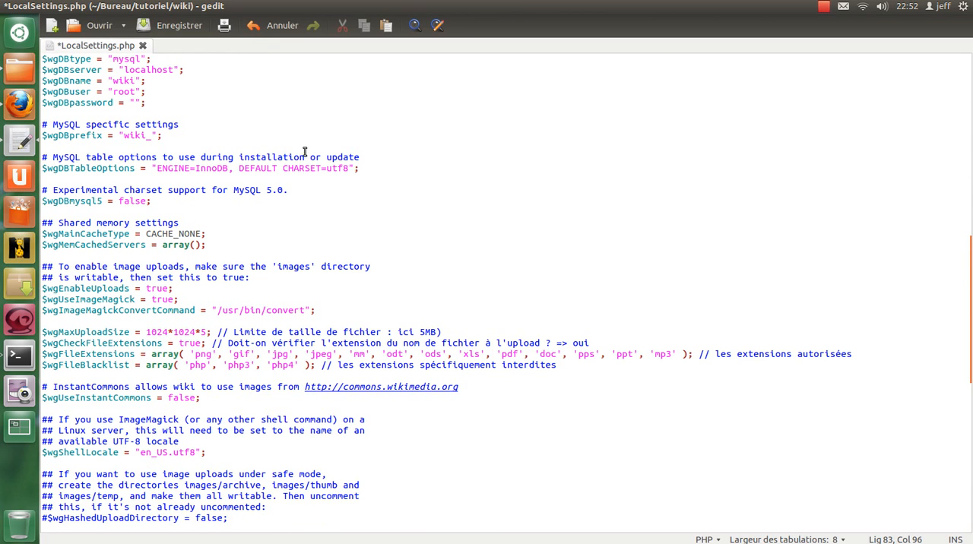
key(ctrl+s)
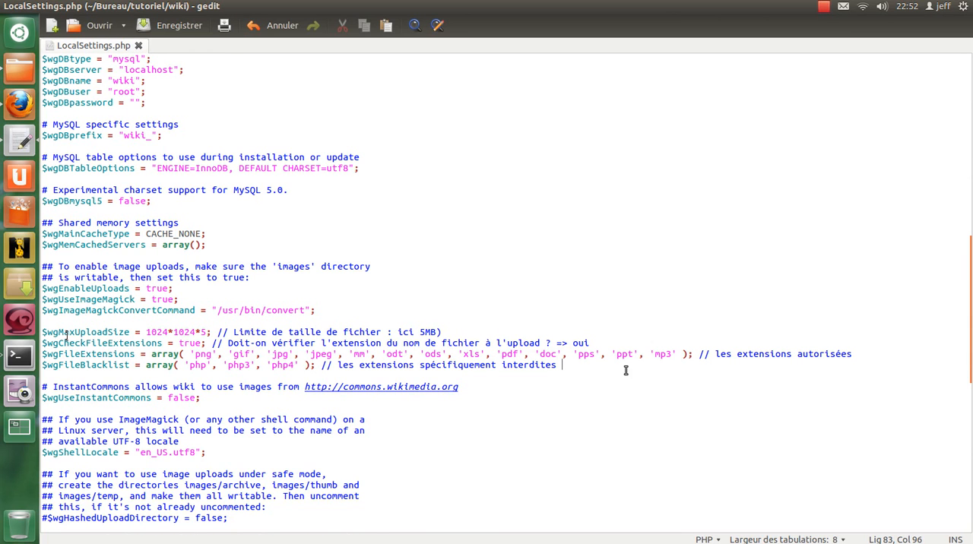
key(BackSpace)
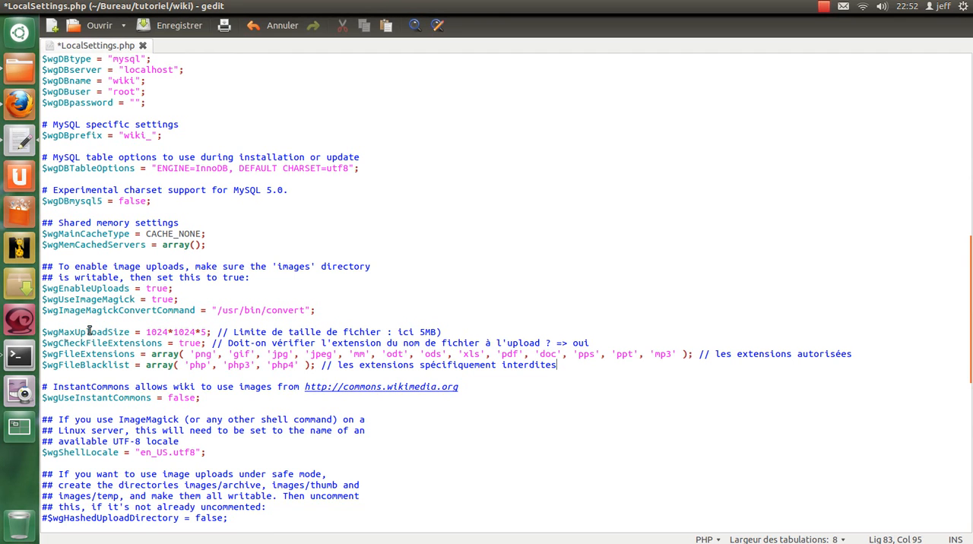
Set the $wgMaxUploadSize value to 1024*1024*1.
double_click(89, 332)
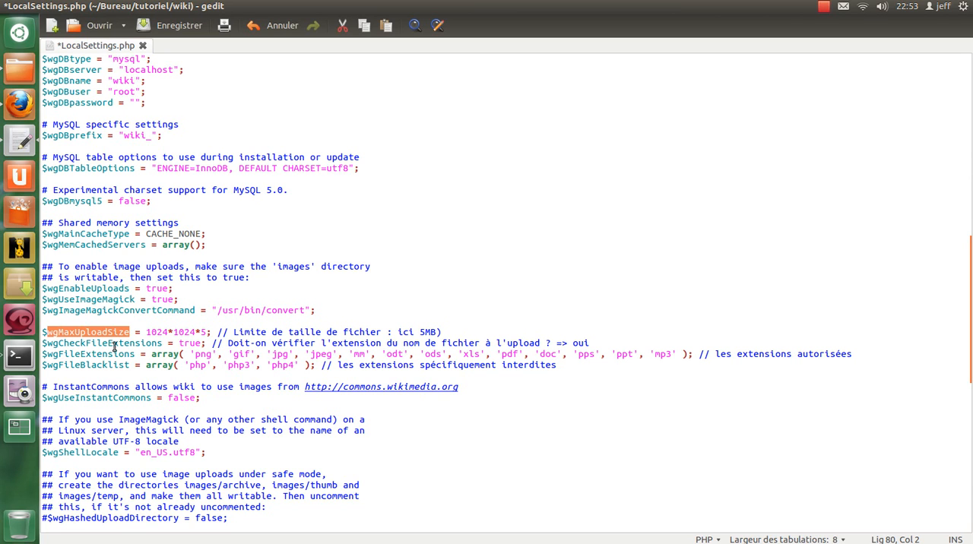
drag(146, 332, 241, 332)
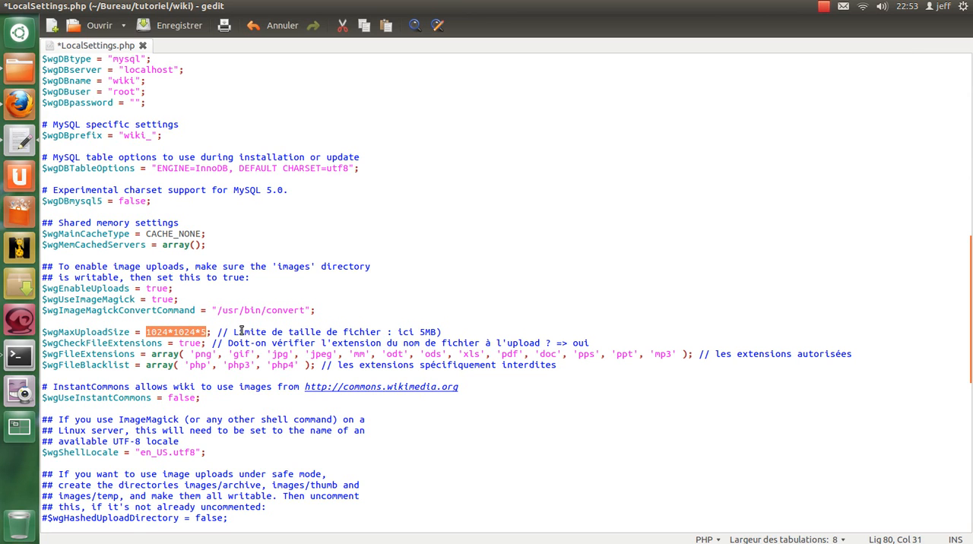
double_click(157, 332)
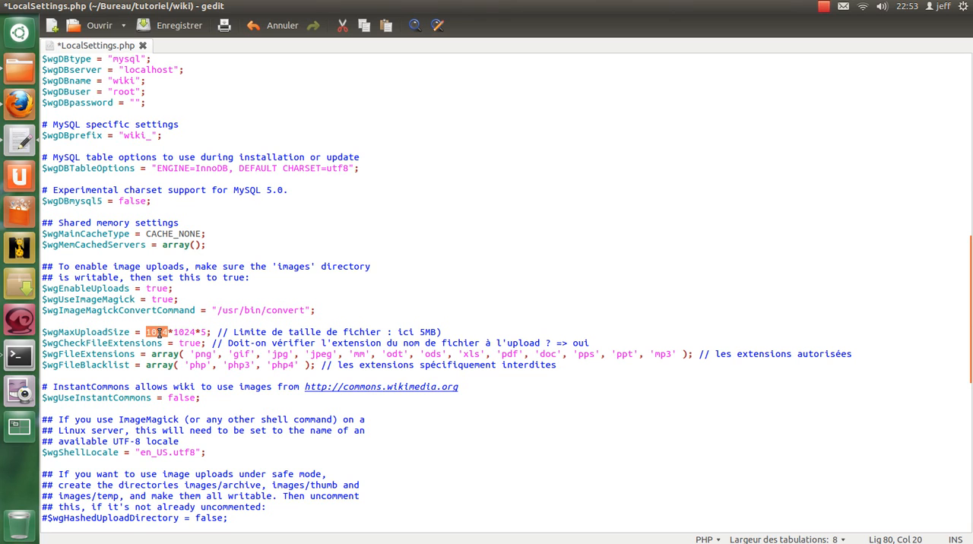
double_click(187, 332)
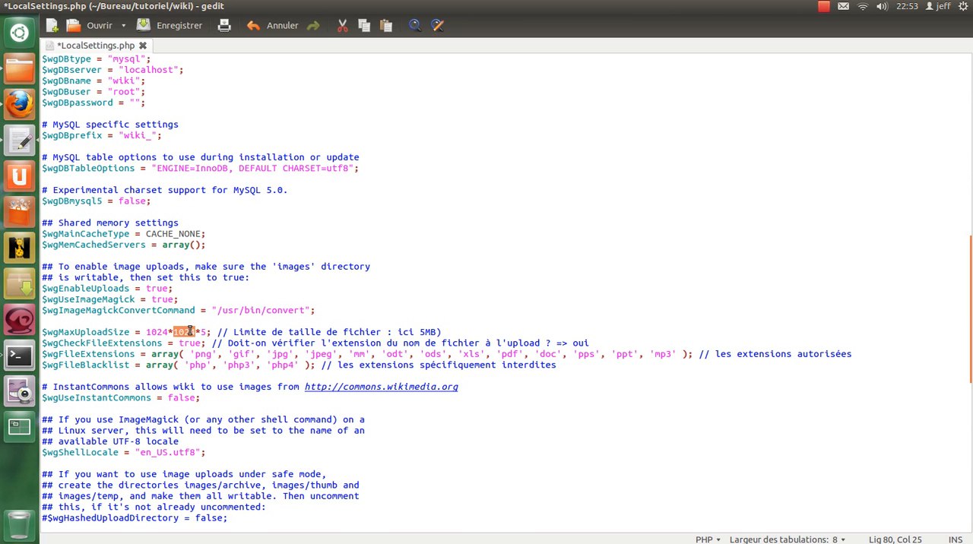
click(202, 332)
drag(201, 333, 207, 332)
text(1)
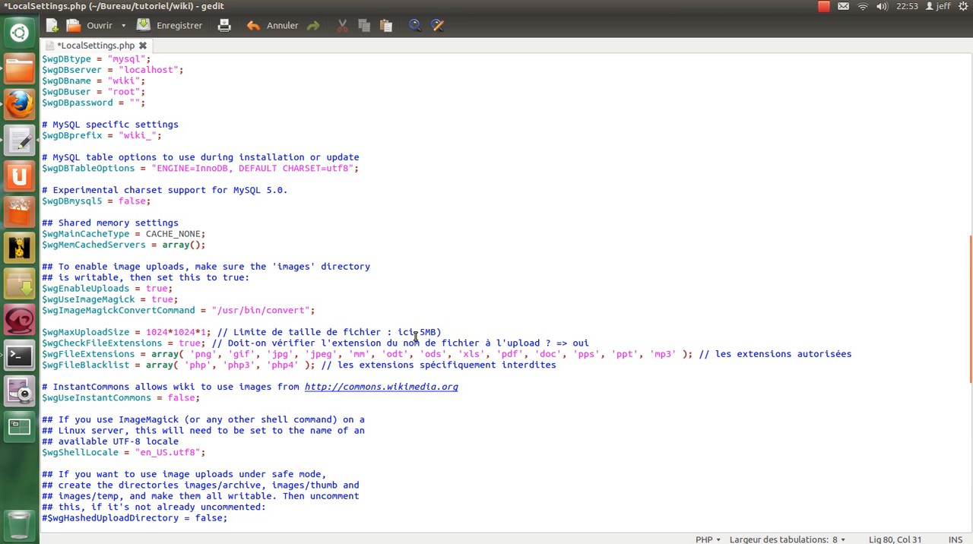
Change the comment on the $wgMaxUploadSize line to read "ici 1MB" and save the file.
drag(420, 332, 426, 332)
text(1)
key(ctrl+s)
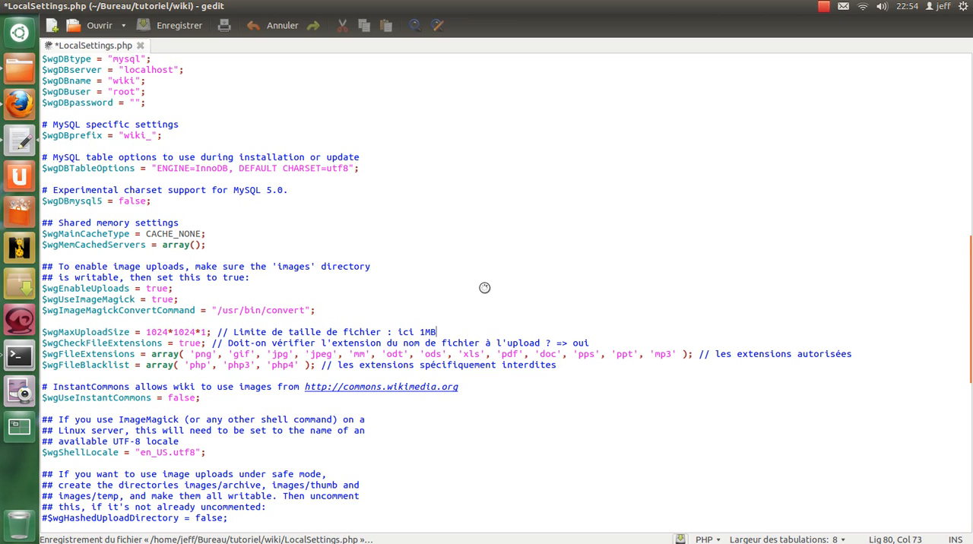
Remove the 'mm' entry from the allowed extensions in the $wgFileExtensions array.
double_click(143, 345)
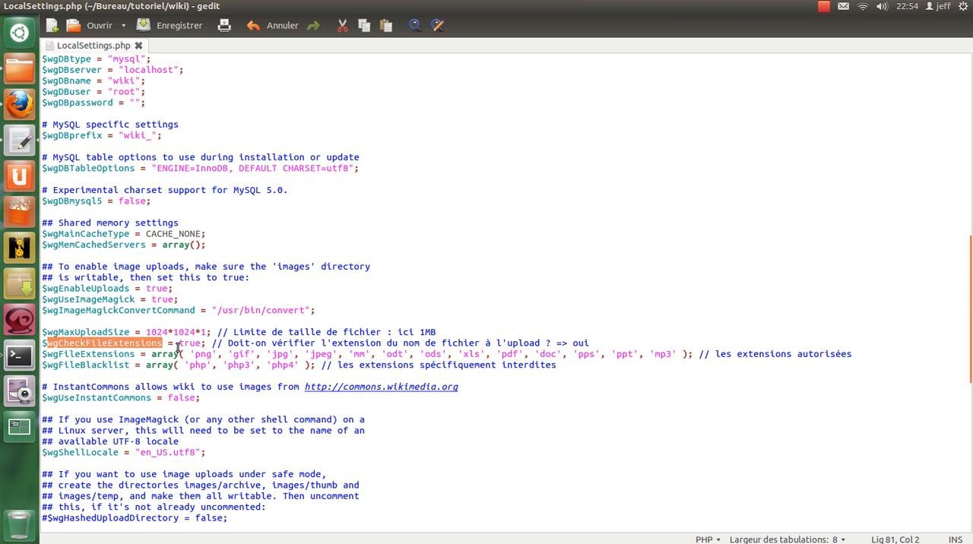
click(89, 355)
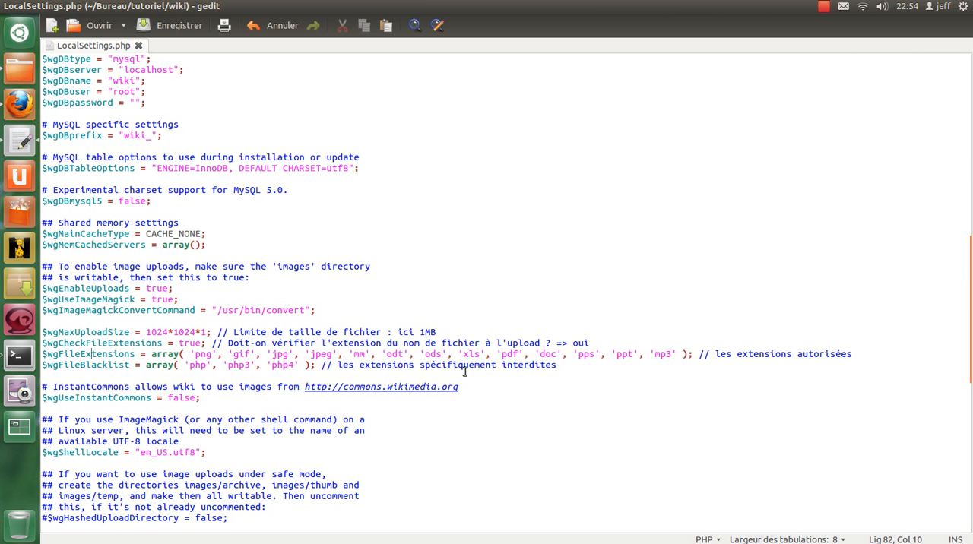
double_click(77, 354)
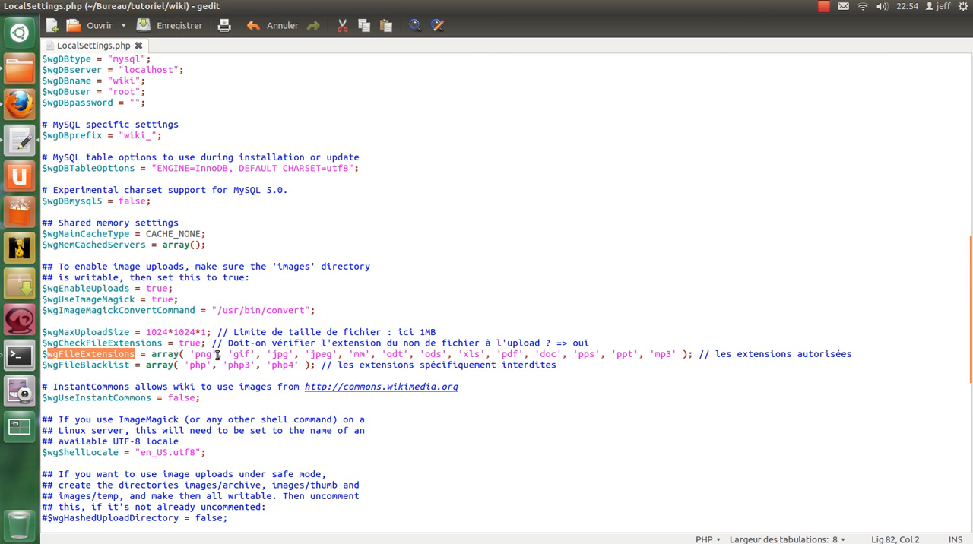
double_click(357, 354)
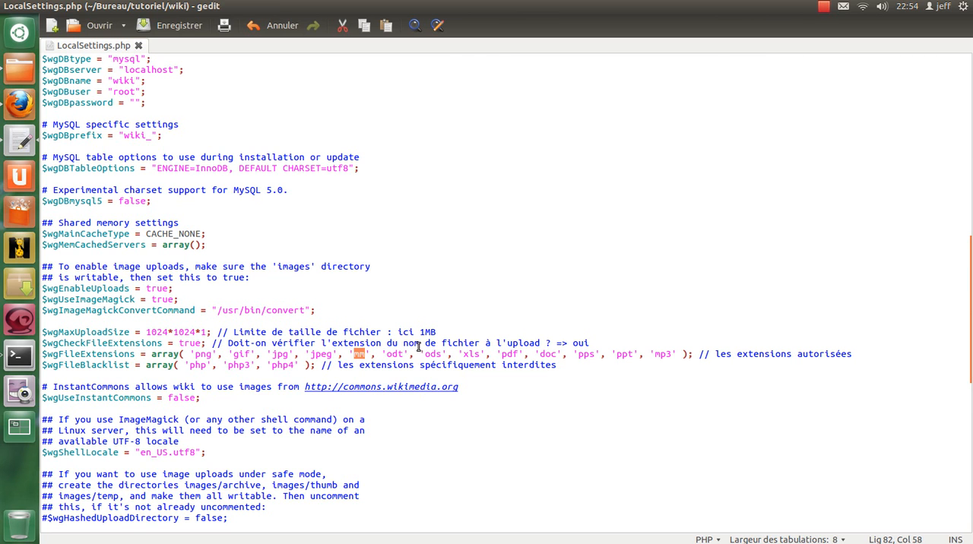
key(BackSpace)
key(BackSpace)
key(Delete)
key(Delete)
key(BackSpace)
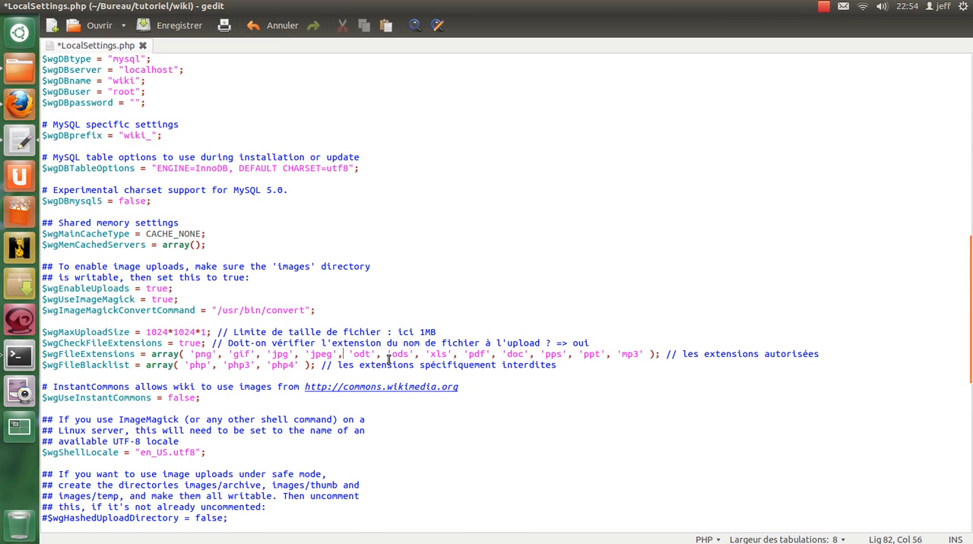
Remove the 'mp3' entry from the $wgFileExtensions array, insert 'svg' between 'jpg' and 'jpeg', and save the file.
drag(606, 353, 643, 353)
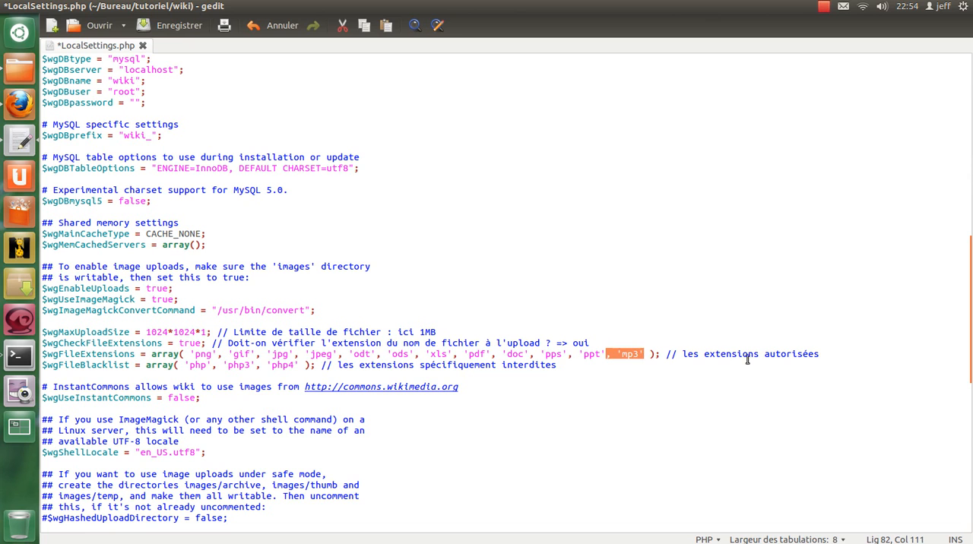
key(Delete)
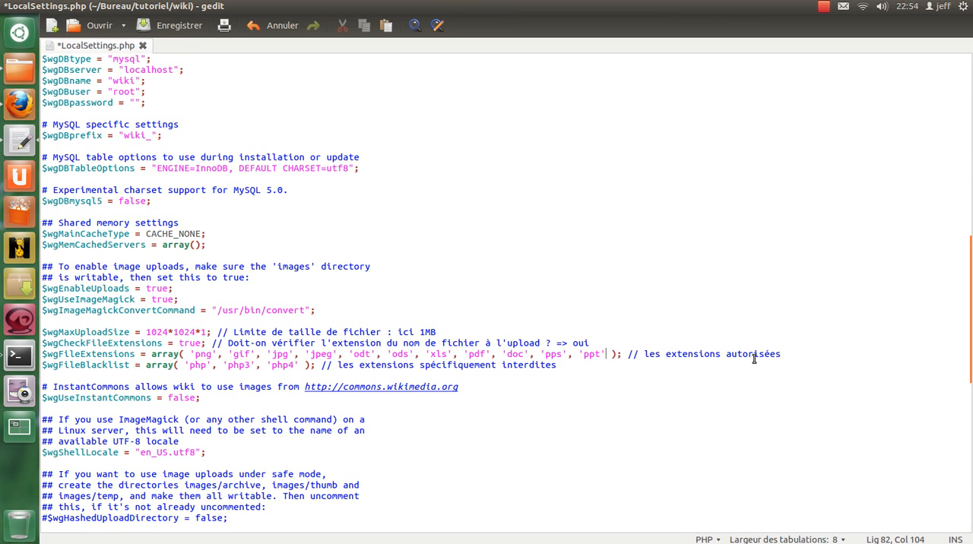
click(301, 355)
text('svg',)
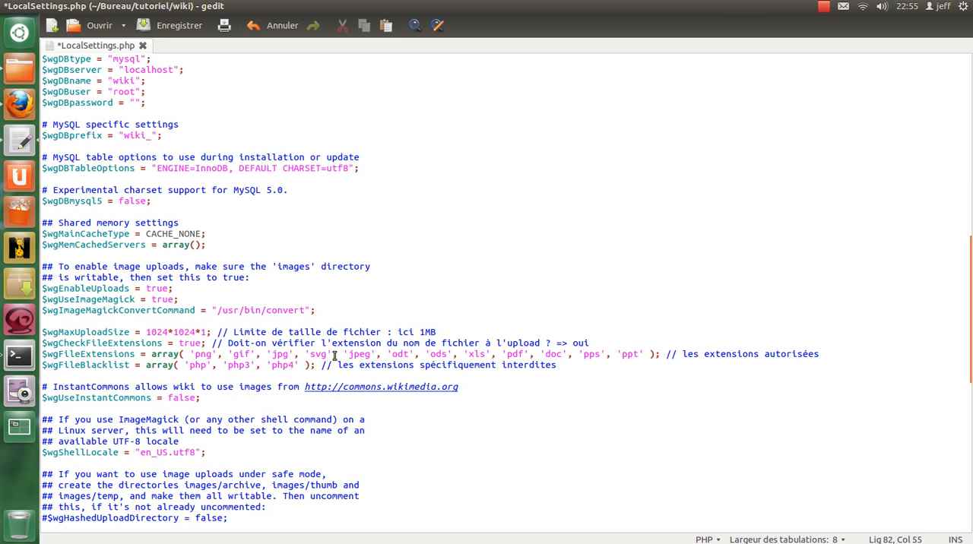
key(ctrl+s)
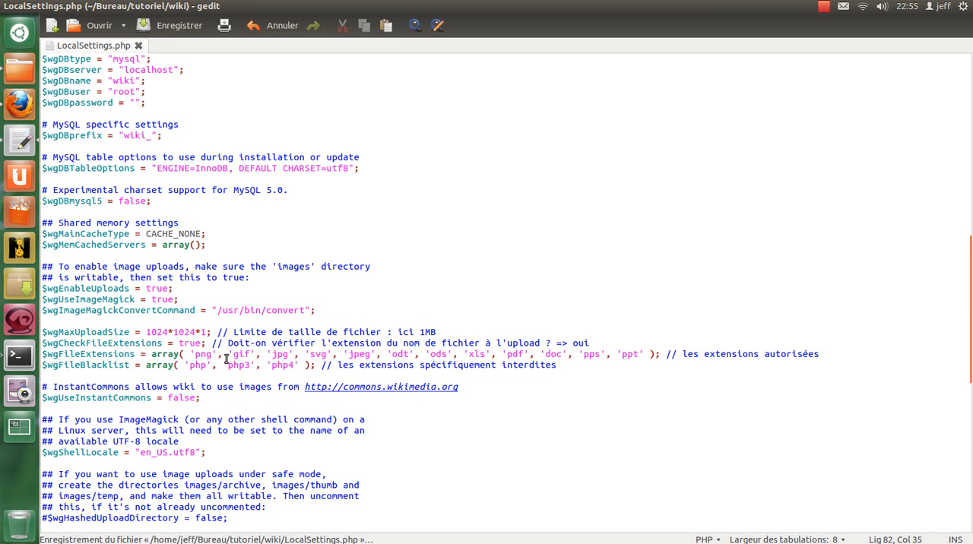
drag(184, 354, 644, 354)
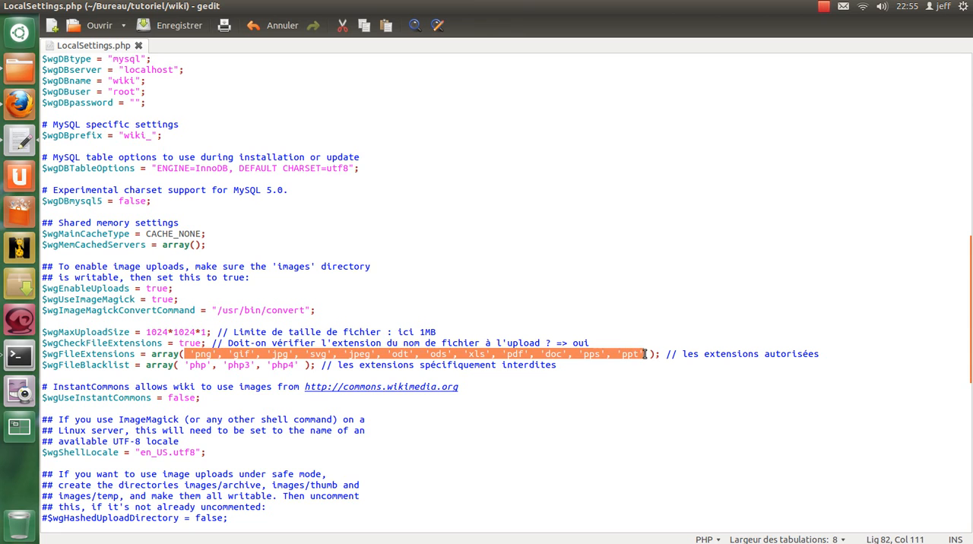
click(194, 354)
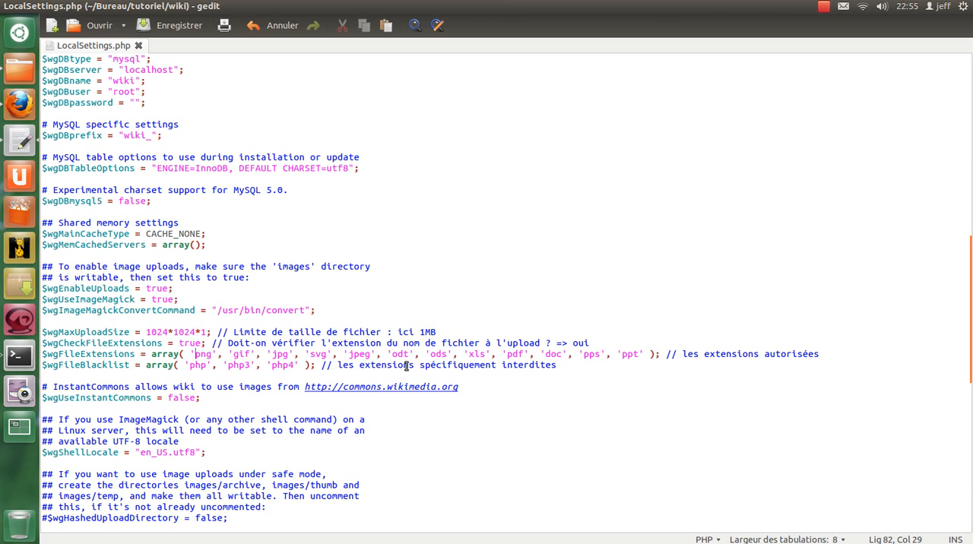
Append the entries 'html' and 'htm' to the forbidden extensions in the $wgFileBlacklist array.
double_click(73, 365)
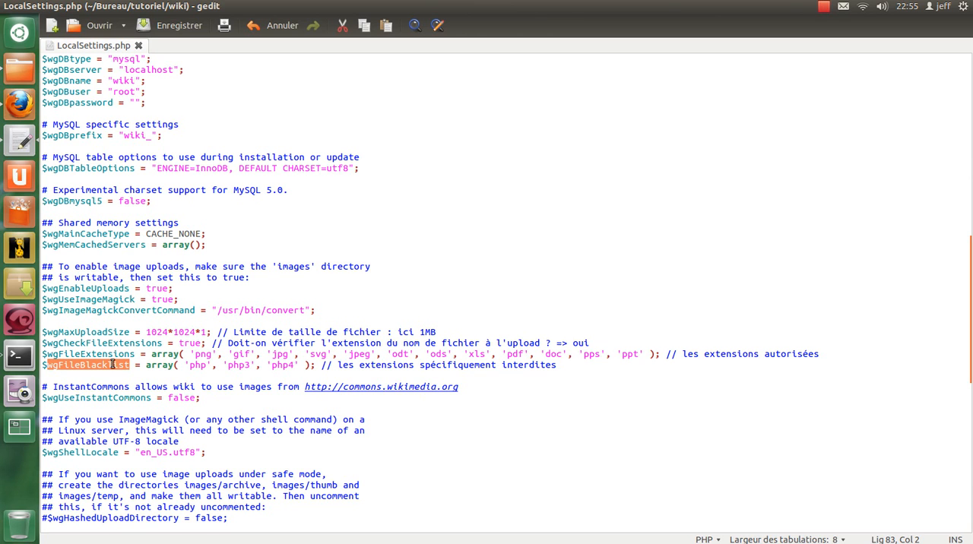
click(298, 365)
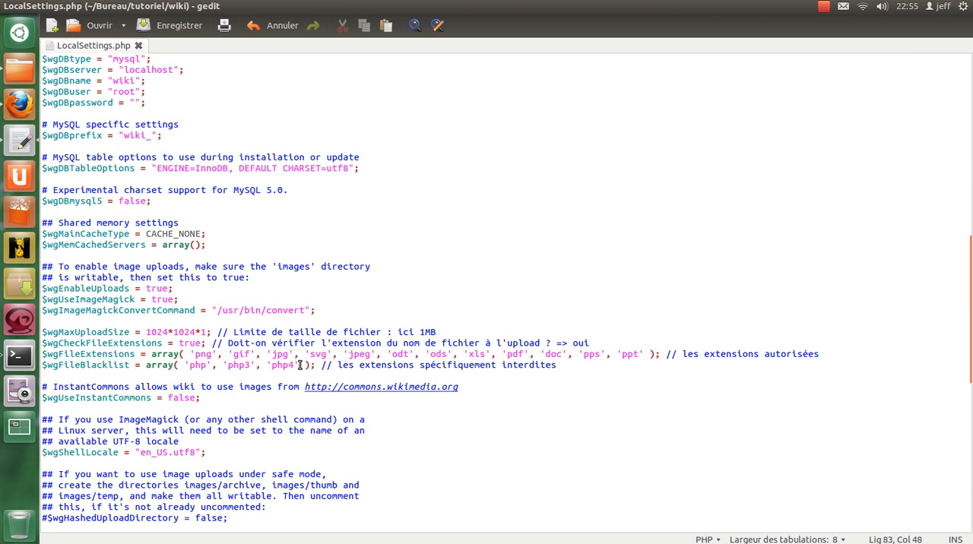
text(, )
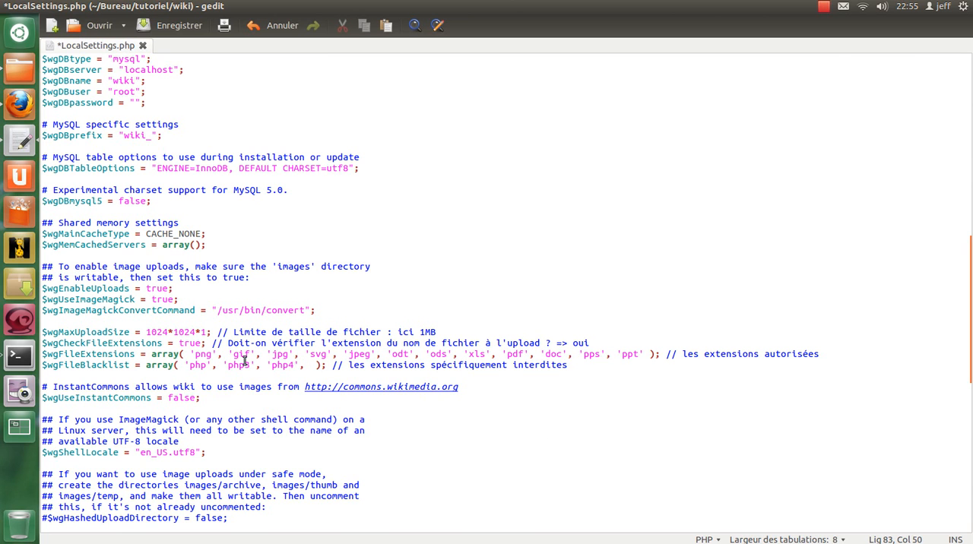
text(')
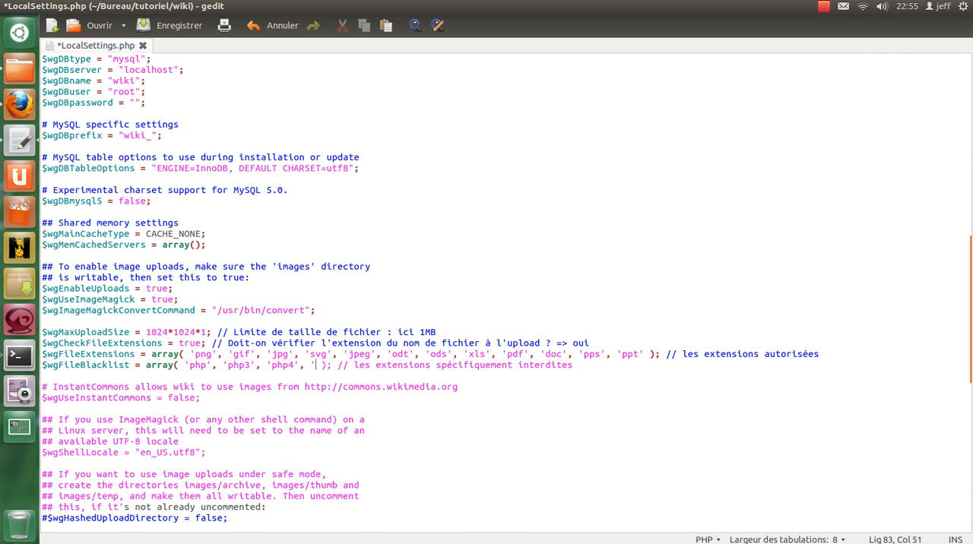
text(html)
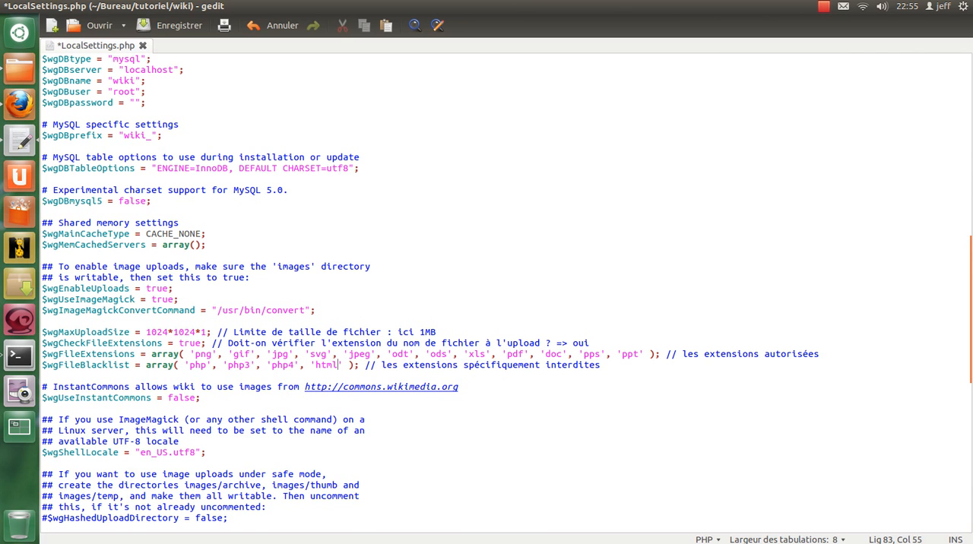
drag(300, 365, 344, 365)
key(Right)
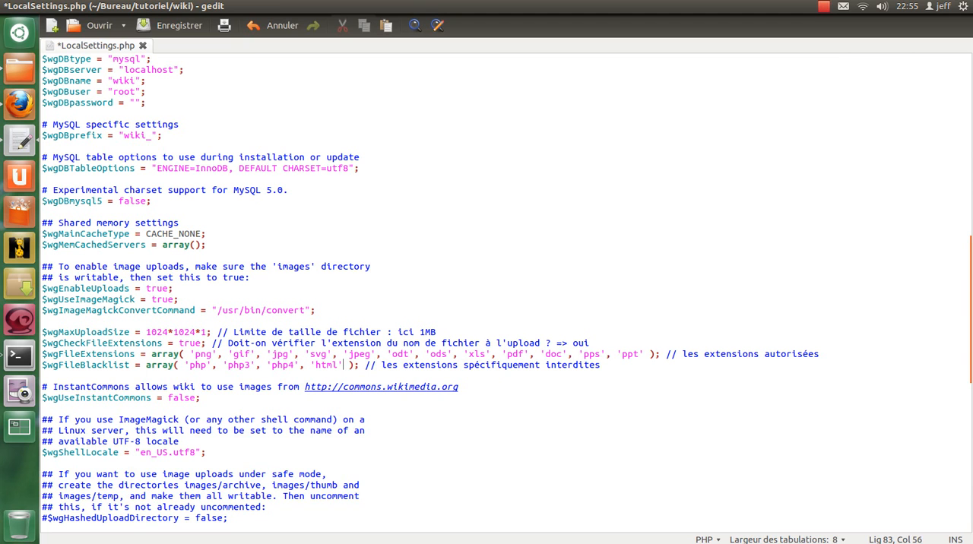
text(, 'html)
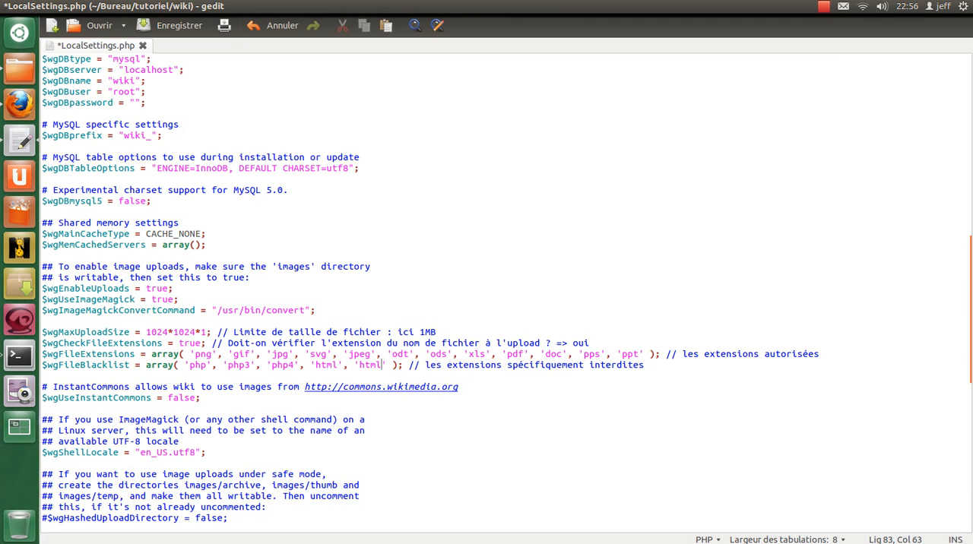
key(BackSpace)
text(', 'html)
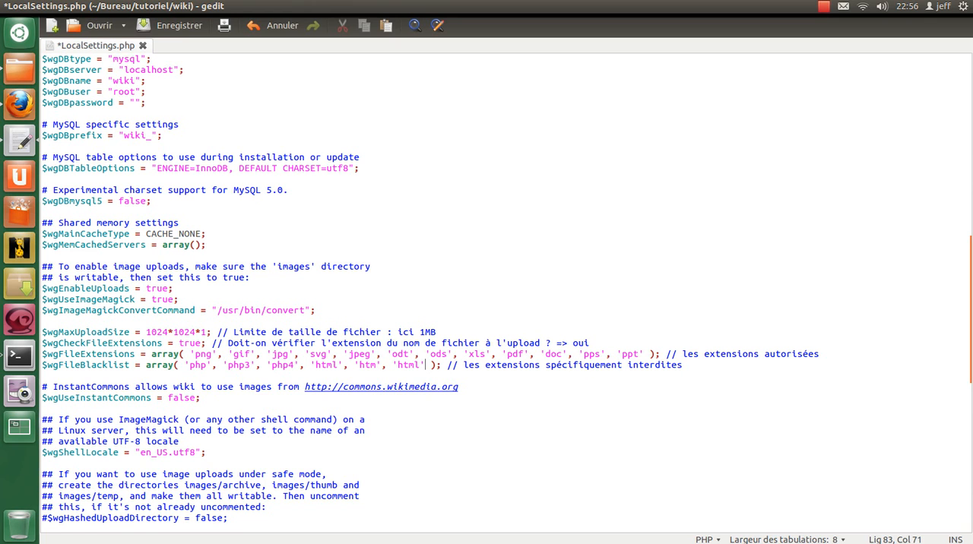
Add 'js', 'css' and 'exe' at the end of the $wgFileBlacklist array and save LocalSettings.php.
key(ctrl+shift+Left)
text(js', 'html)
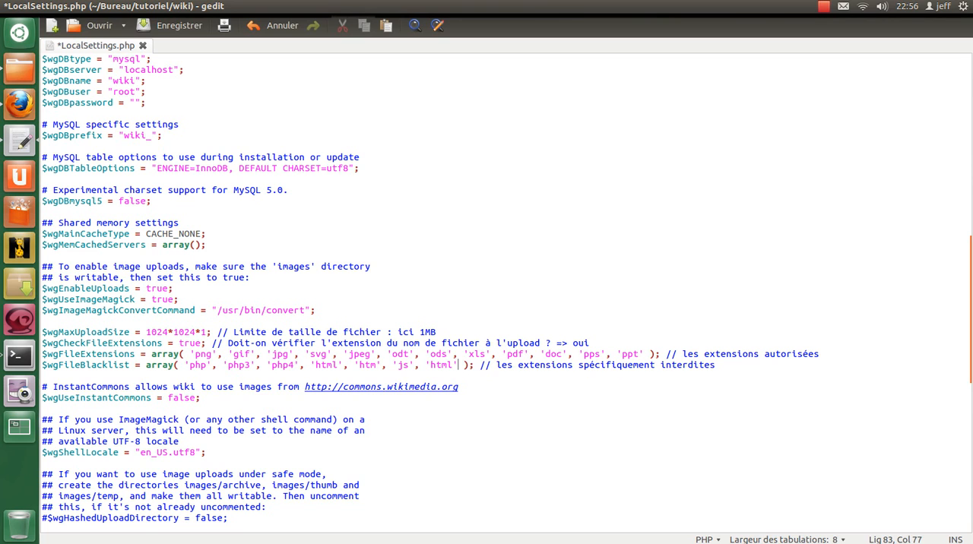
key(ctrl+shift+Left)
text(css', 'html)
key(Right)
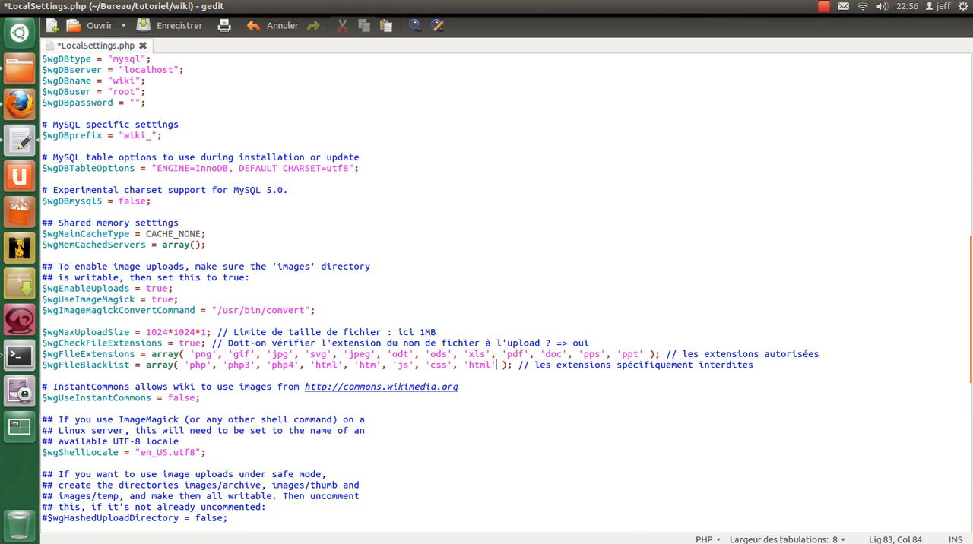
key(Left)
key(ctrl+shift+Left)
text(e)
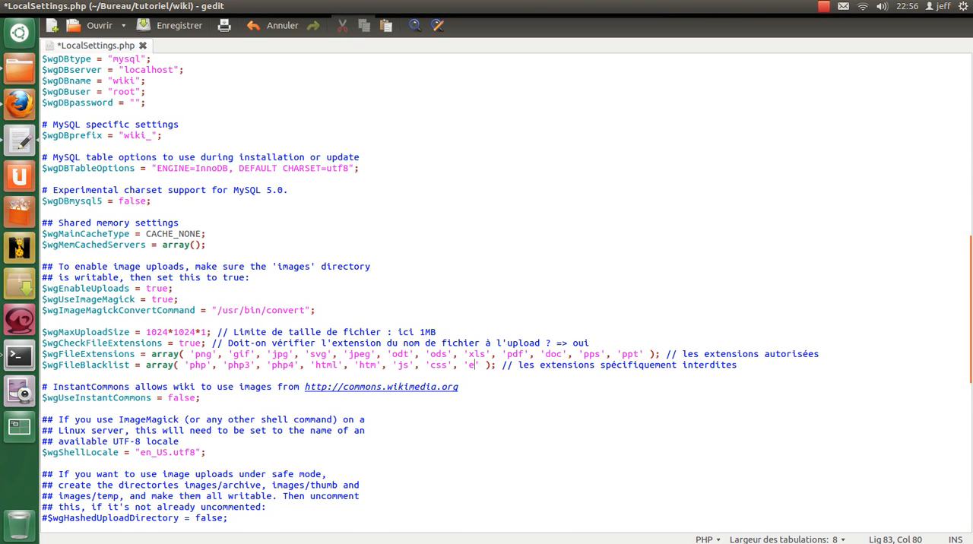
text(xe)
key(ctrl+s)
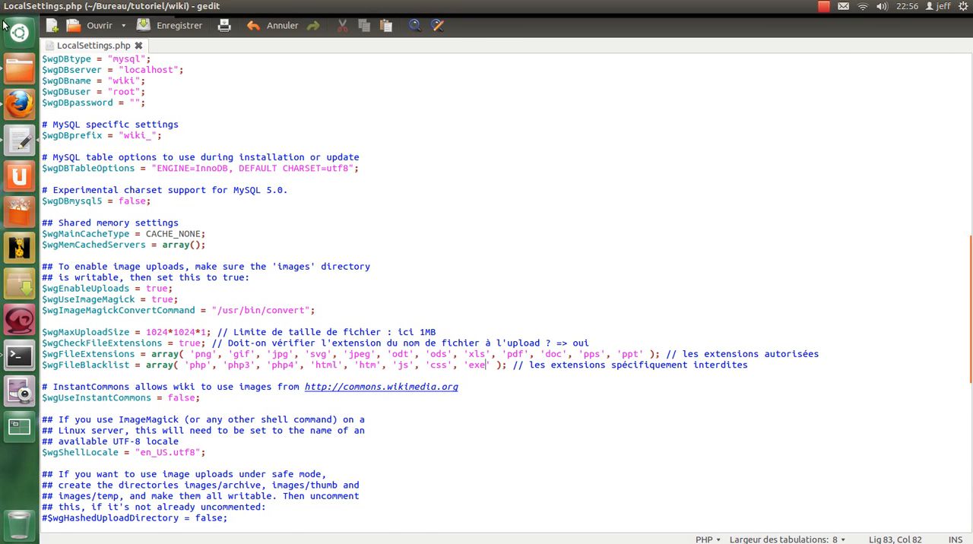
Close the text editor, switch to the wiki in Firefox and open its "Importer un fichier" page.
click(7, 6)
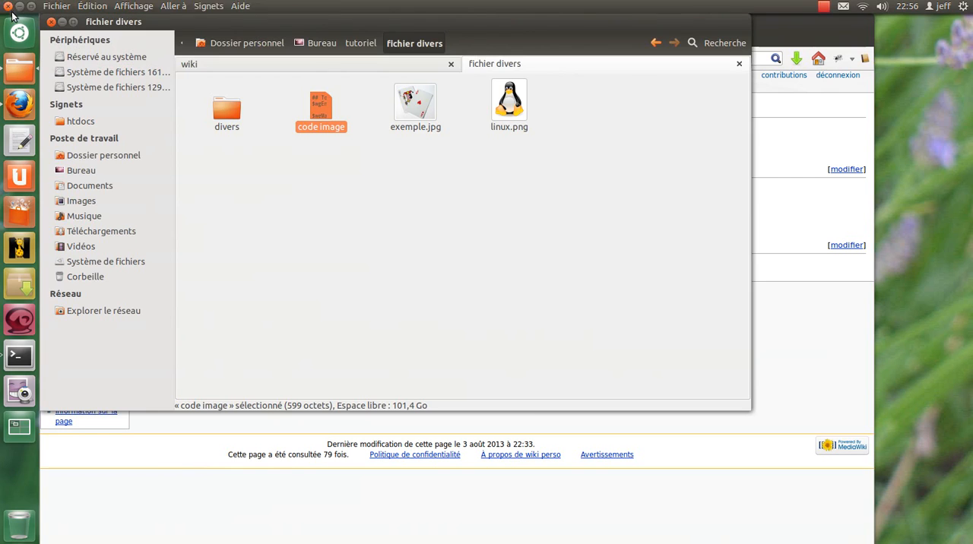
click(219, 482)
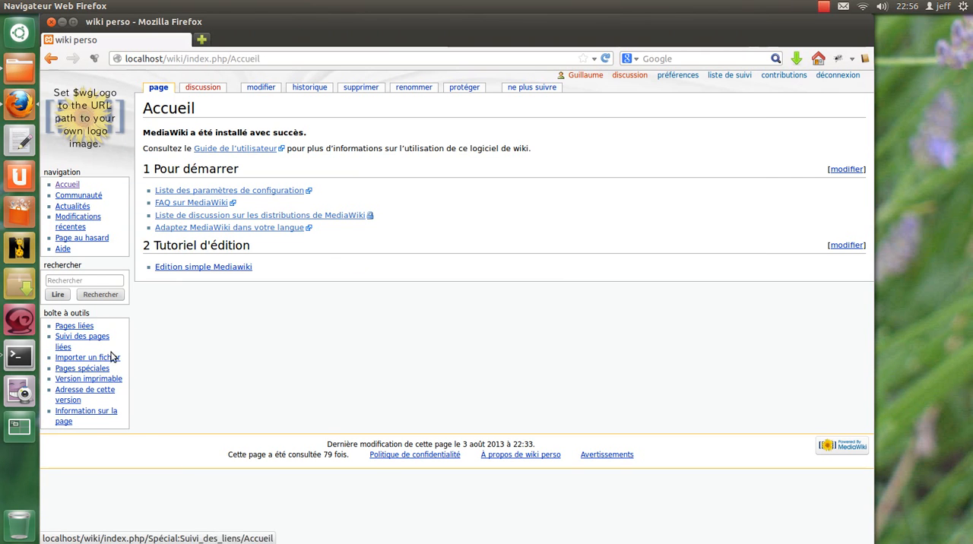
click(97, 358)
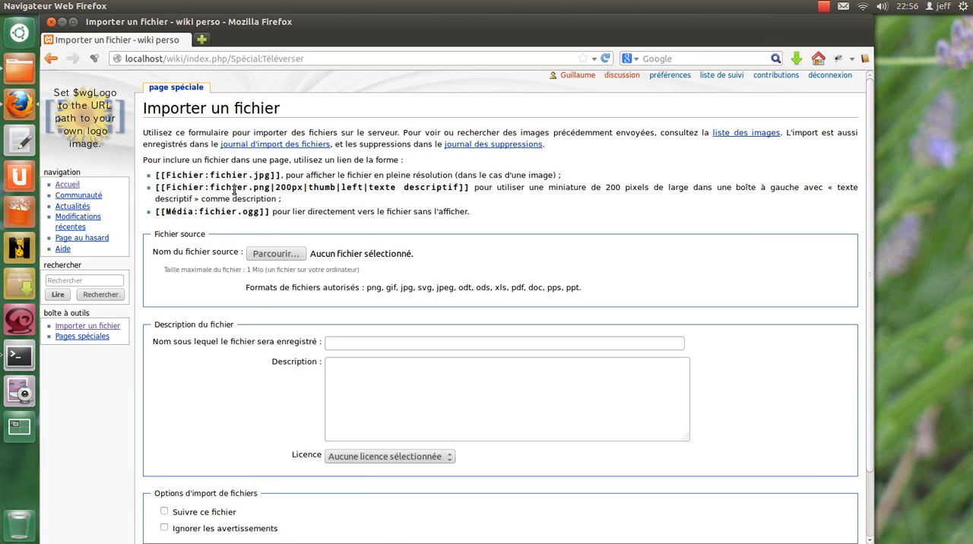
drag(159, 172, 283, 176)
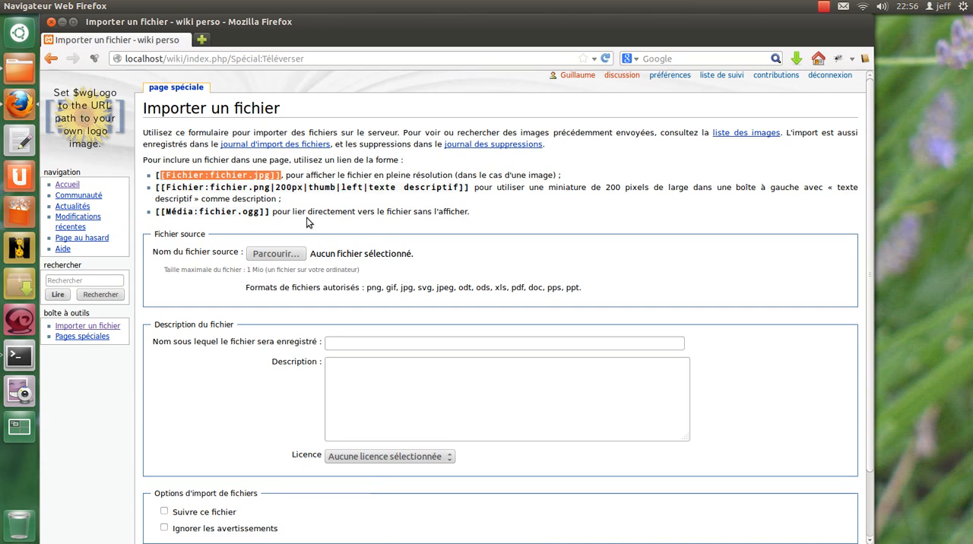
Choose linux.png from the "fichier divers" folder as the source file for the import.
click(295, 259)
double_click(356, 173)
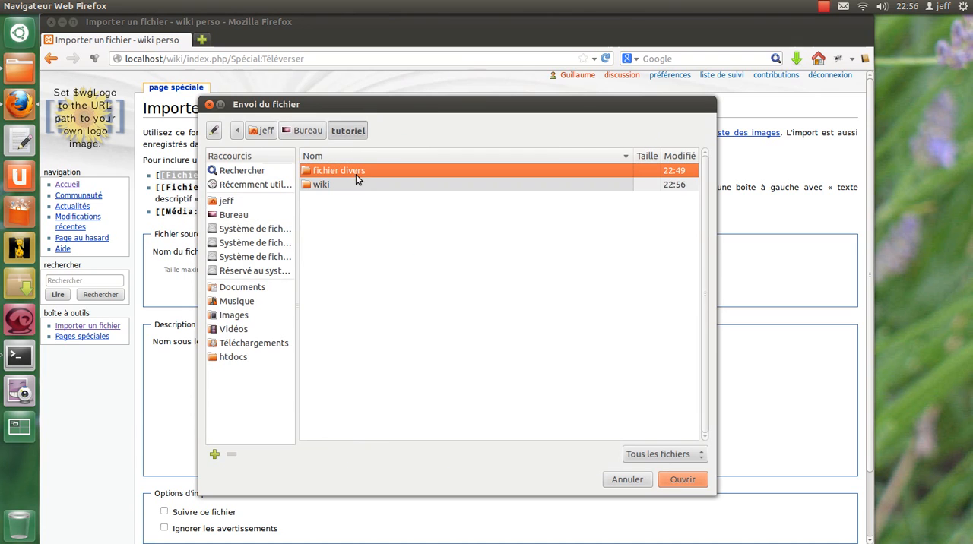
double_click(362, 172)
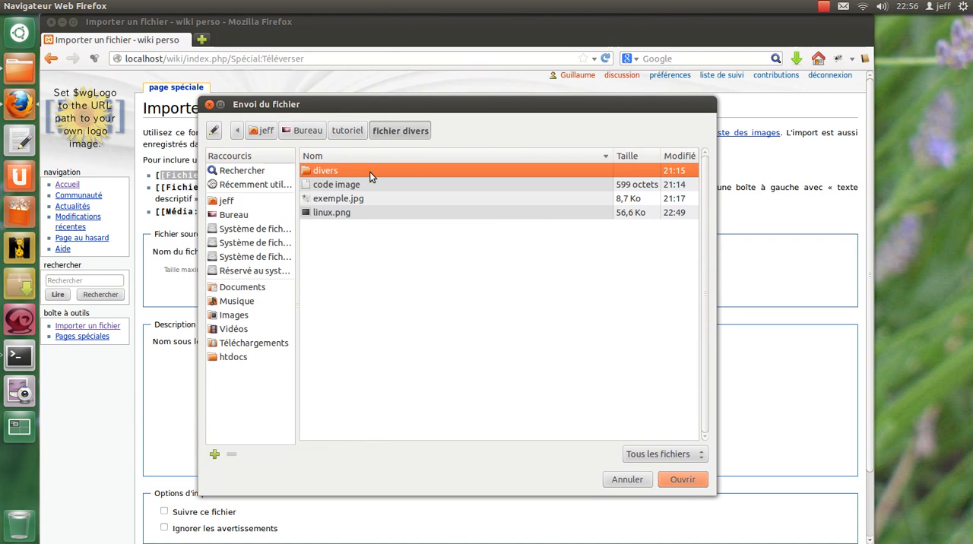
click(344, 214)
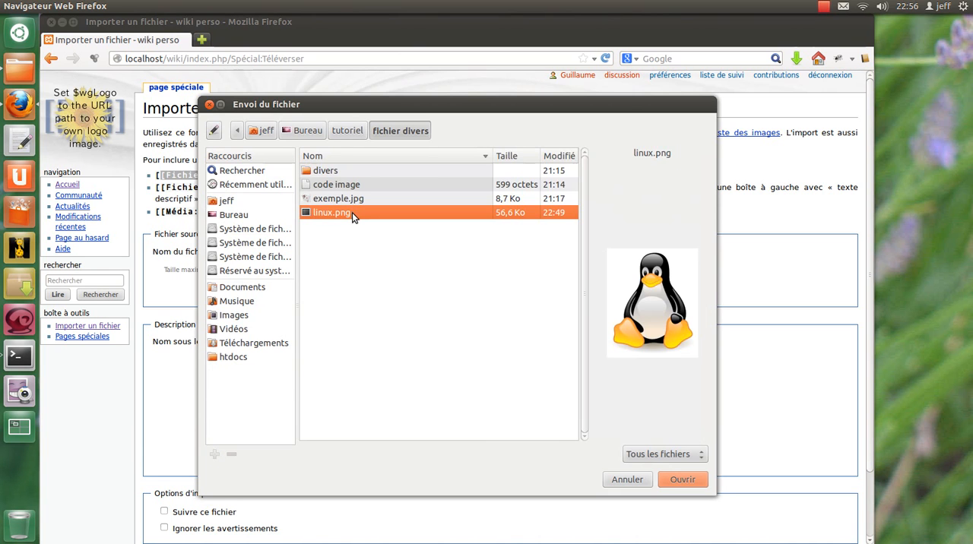
double_click(352, 212)
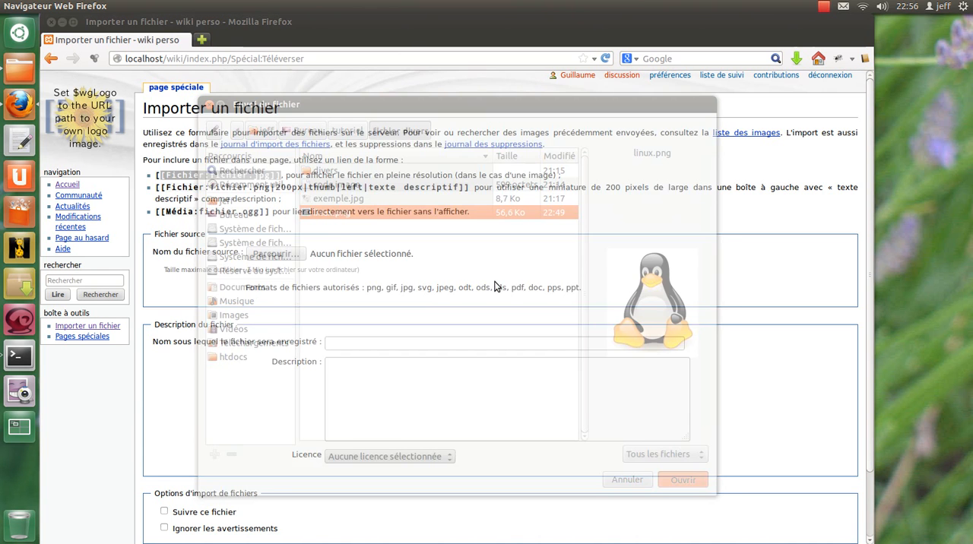
Keep the destination name Linux.png and enter "doudou Linux" as the file description.
scroll(469, 325, down, 3)
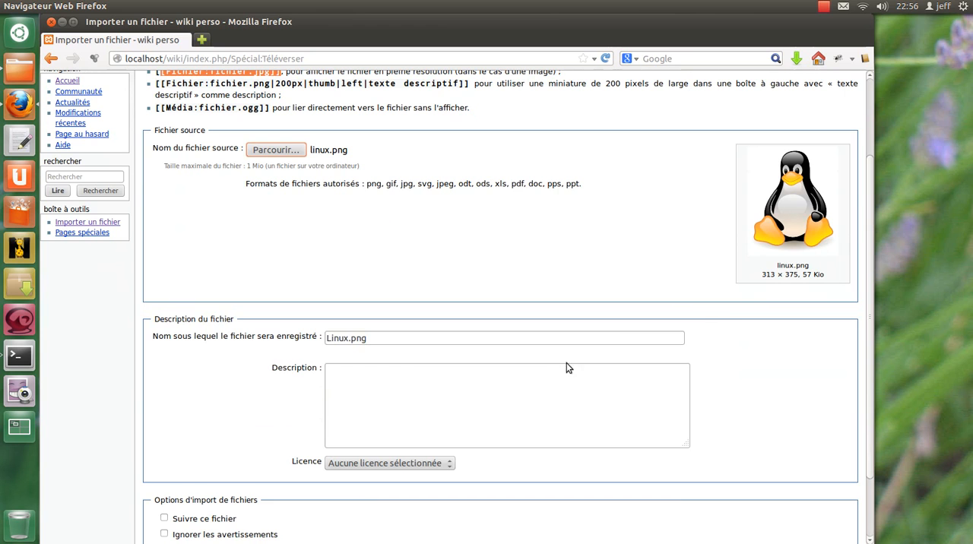
double_click(345, 338)
click(377, 393)
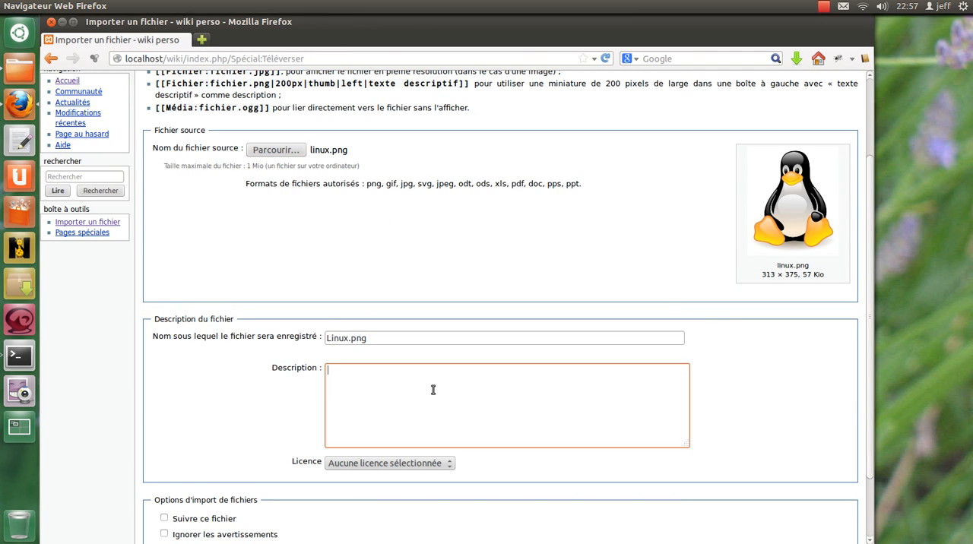
text(do)
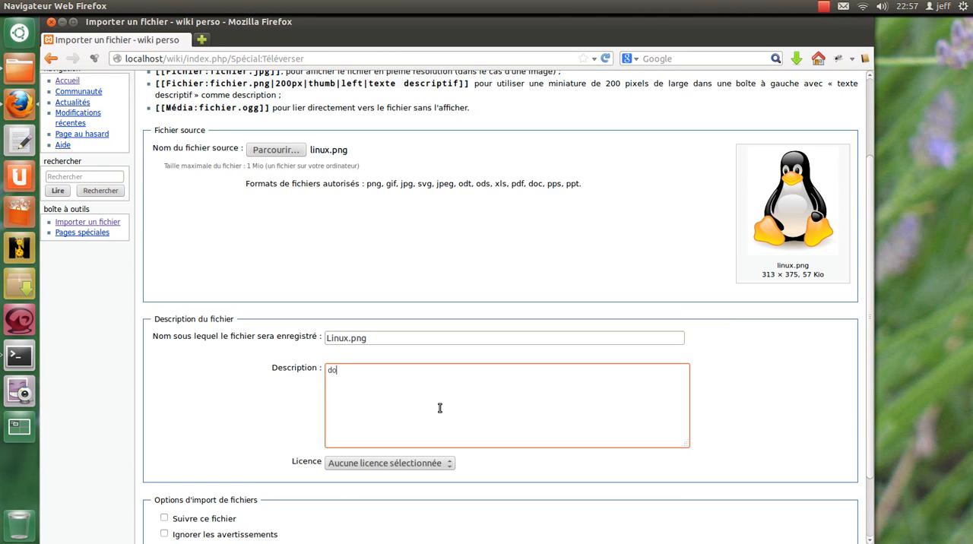
text(udou Linux)
scroll(432, 270, down, 3)
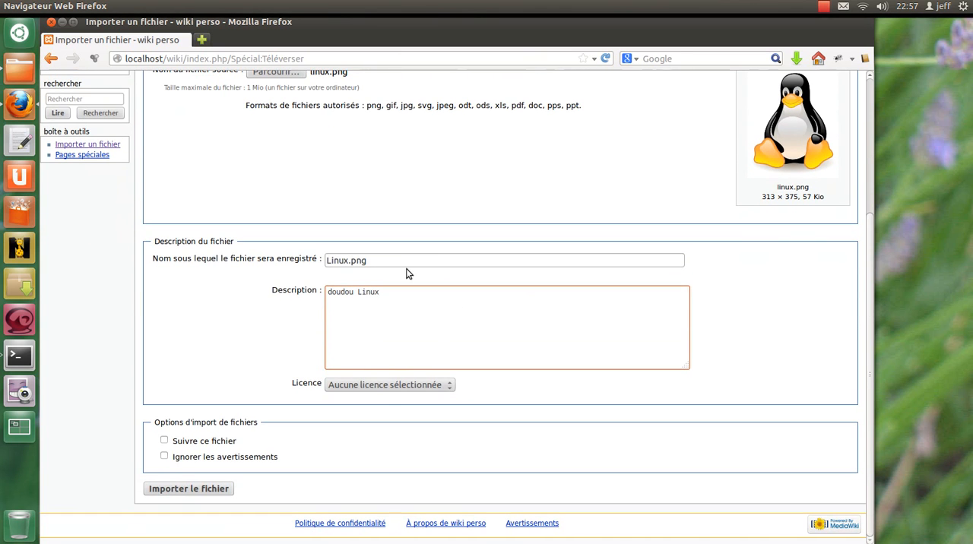
Keep the licence at "Aucune licence sélectionnée", import the file and review its Fichier:Linux.png page.
click(352, 386)
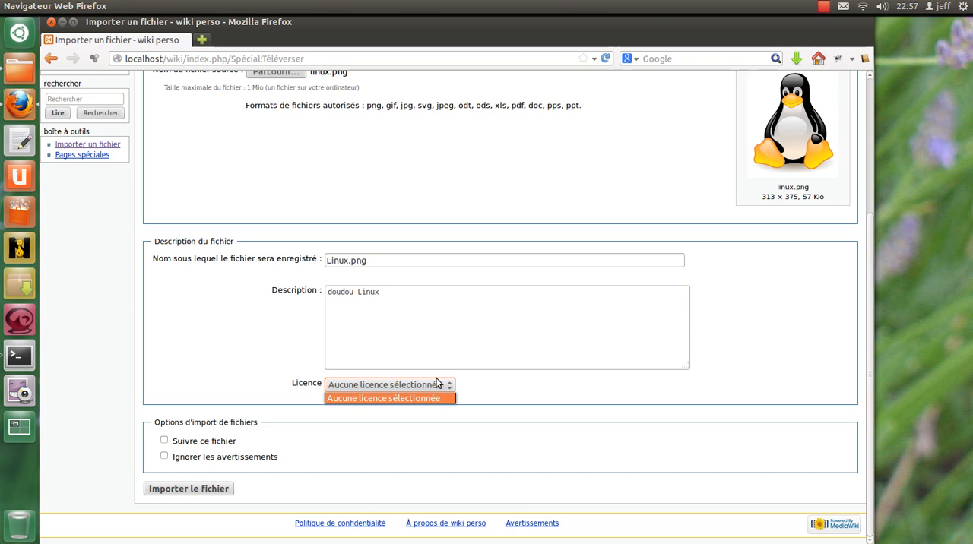
click(401, 395)
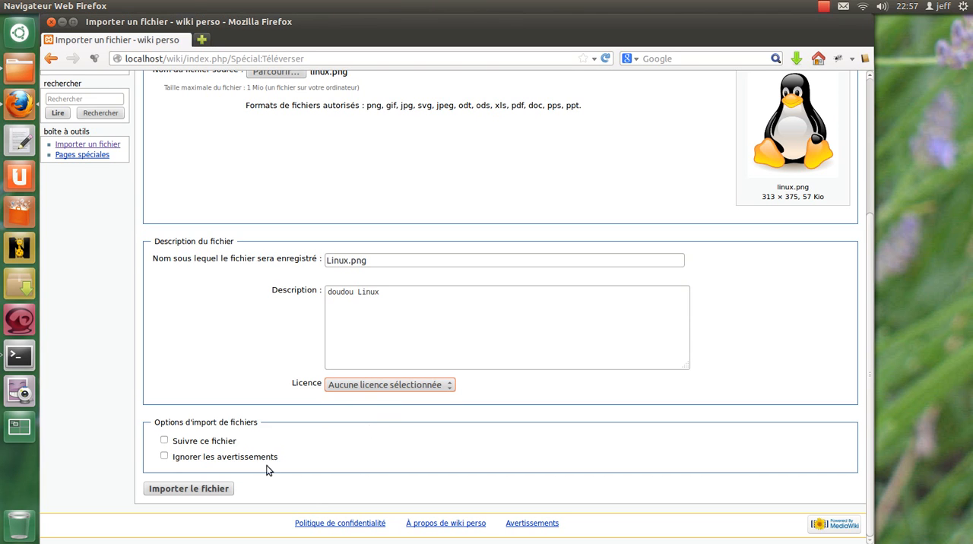
click(194, 490)
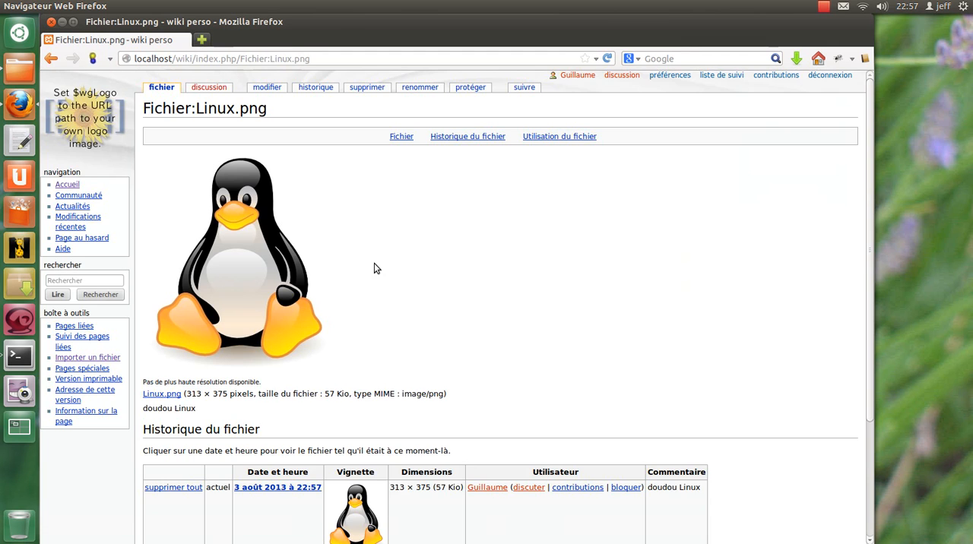
scroll(376, 270, down, 4)
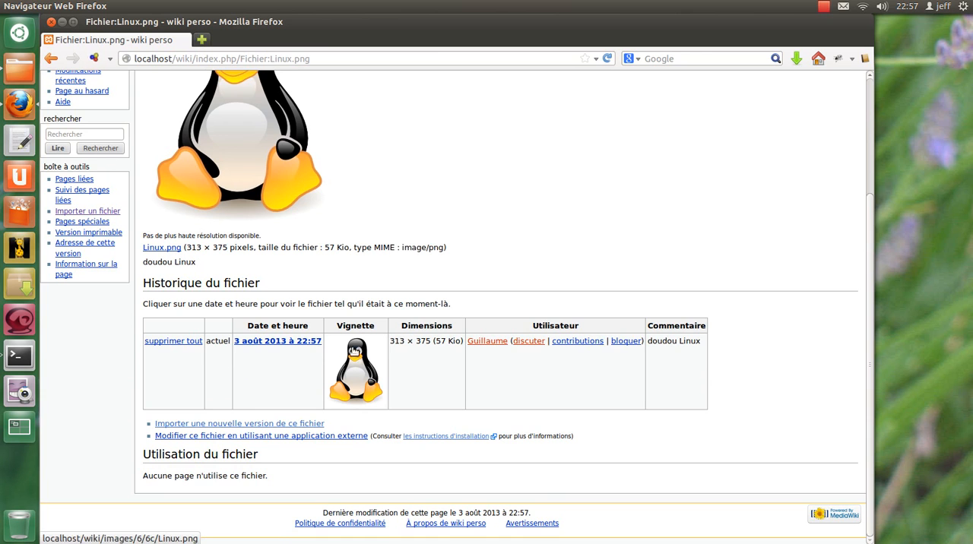
scroll(281, 293, up, 2)
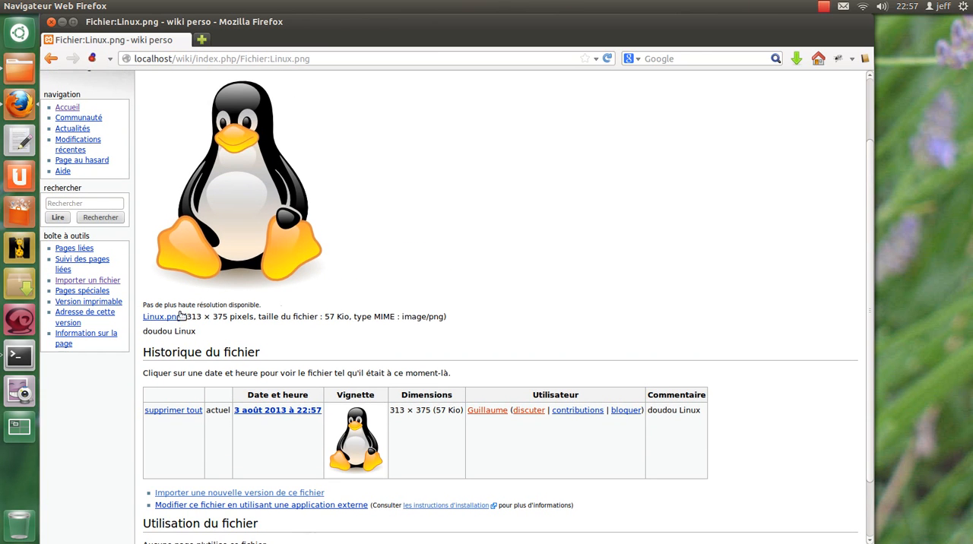
Copy the file name Linux.png from the Fichier:Linux.png page and look over the rest of the page.
drag(182, 317, 145, 322)
key(ctrl+c)
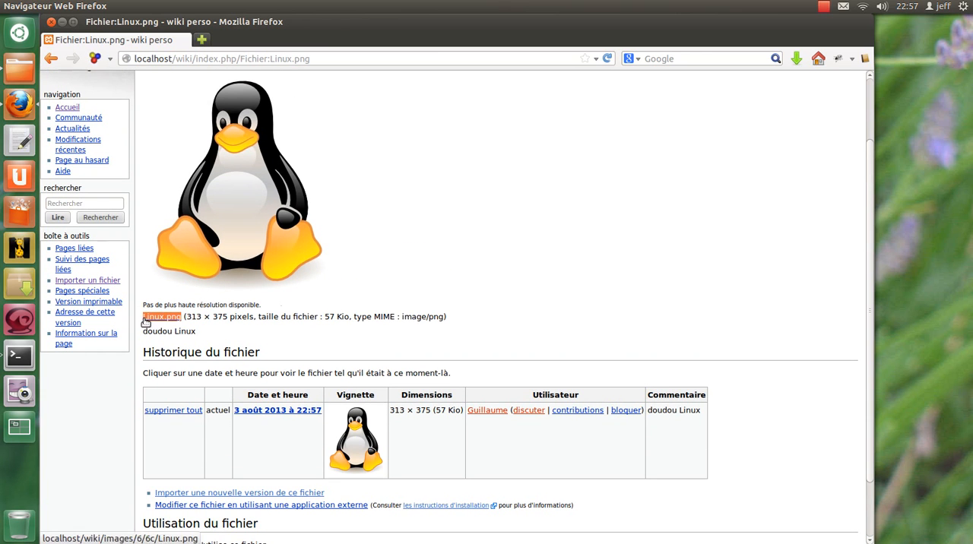
scroll(217, 247, up, 2)
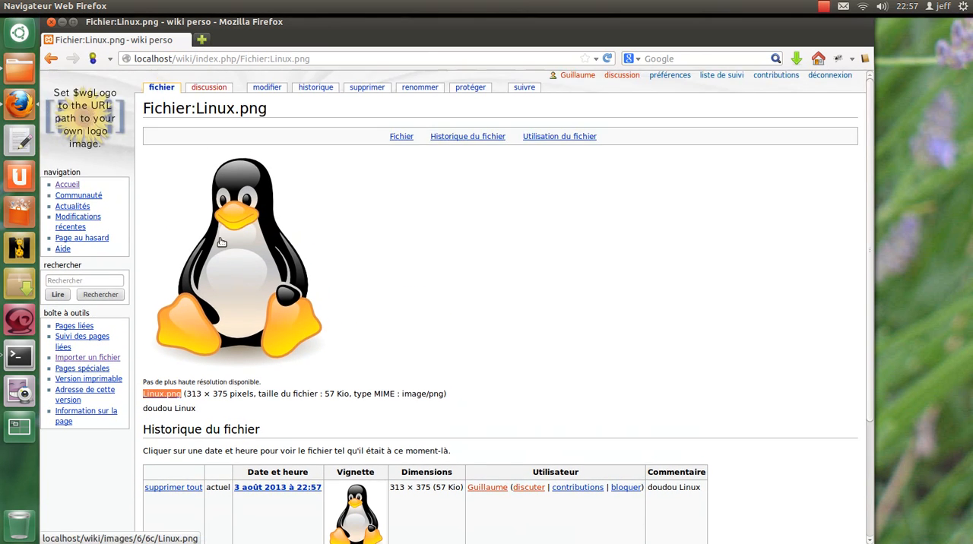
scroll(220, 242, down, 4)
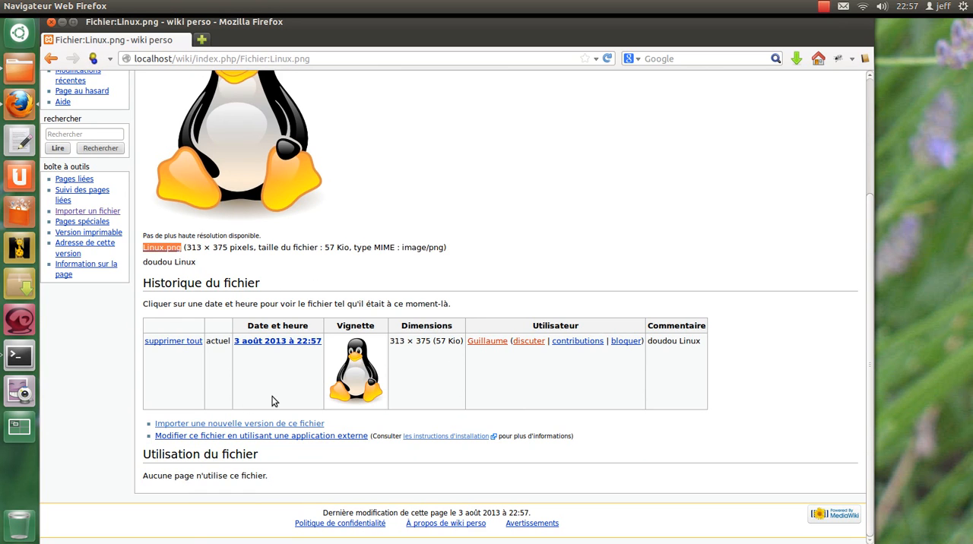
scroll(304, 319, up, 2)
scroll(304, 319, up, 2)
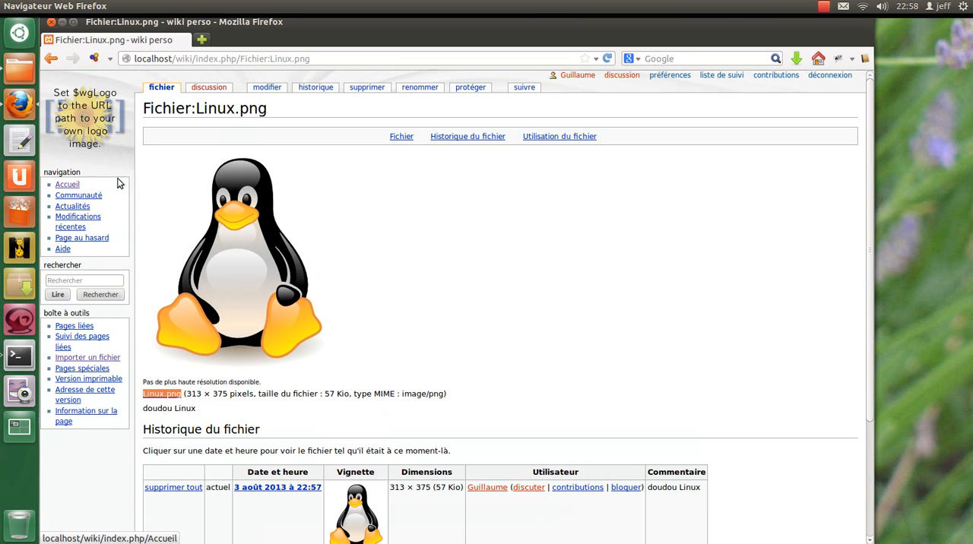
Open the Accueil page for editing and duplicate the "* [[Edition simple Mediawiki]]" bullet under Tutoriel d'édition.
click(71, 187)
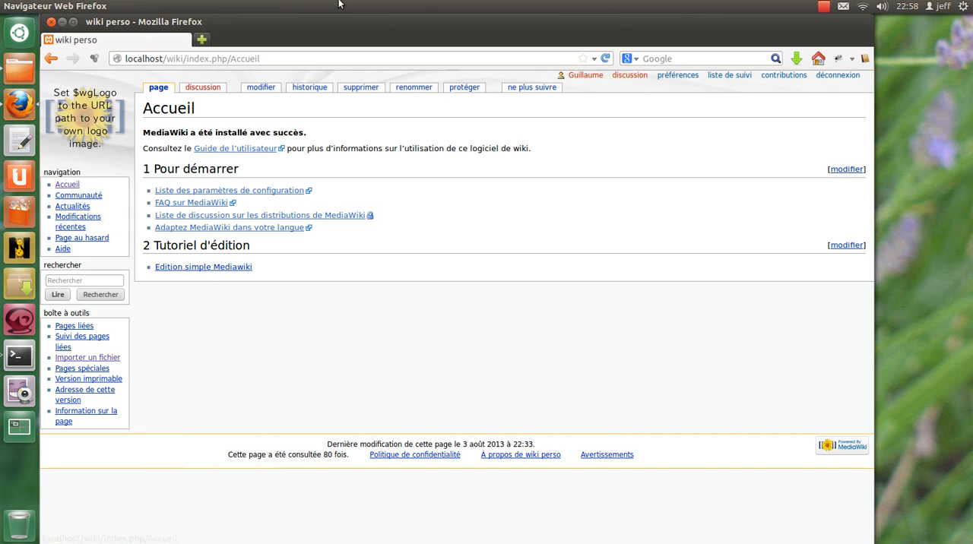
click(263, 88)
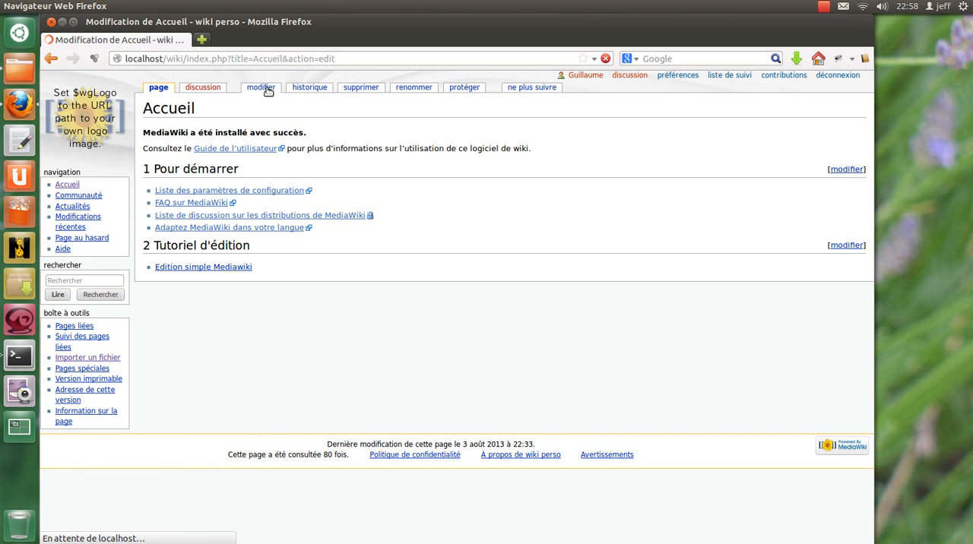
click(340, 253)
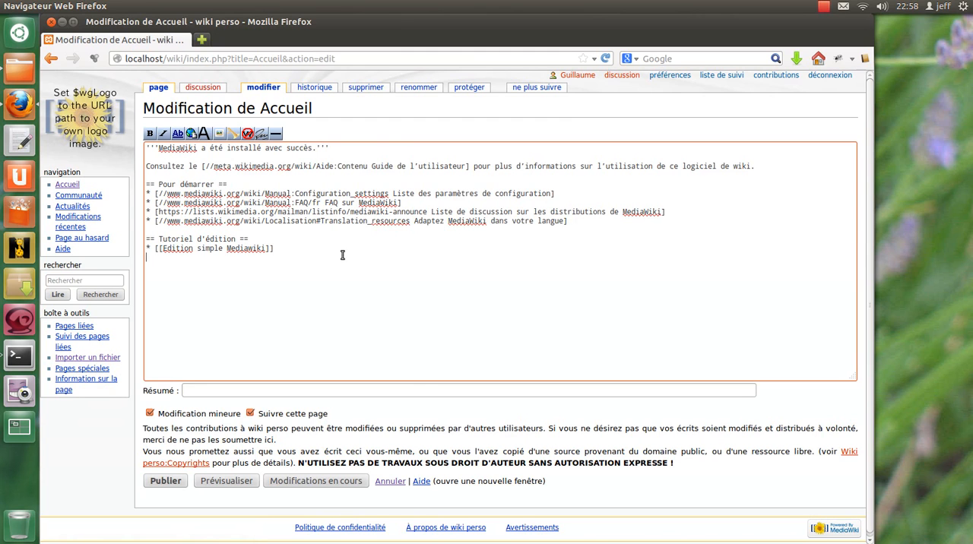
key(Return)
key(ctrl+v)
drag(275, 249, 129, 251)
key(ctrl+c)
click(155, 257)
key(ctrl+v)
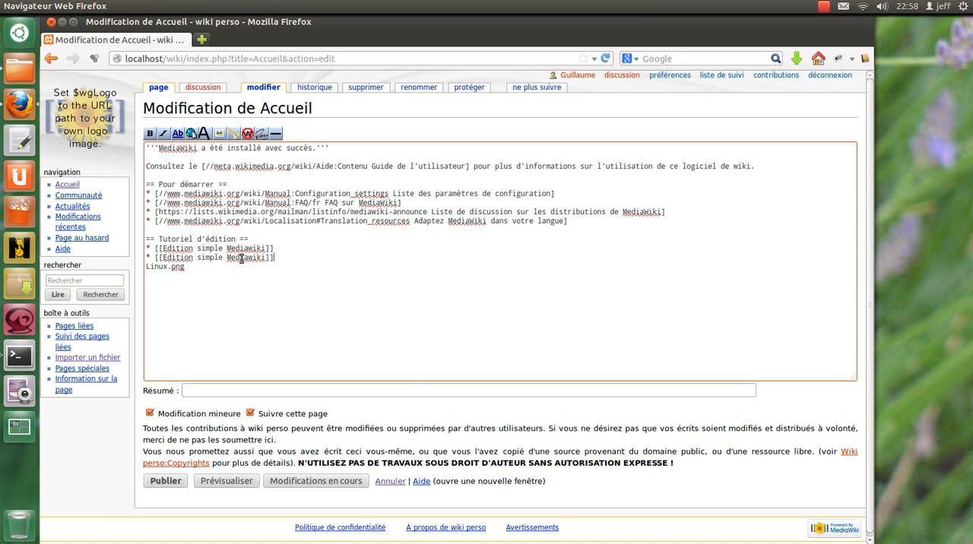
Change the duplicated tutorial bullet's link to [[Edition ajout d'image]].
double_click(243, 258)
drag(198, 257, 265, 257)
text(aj)
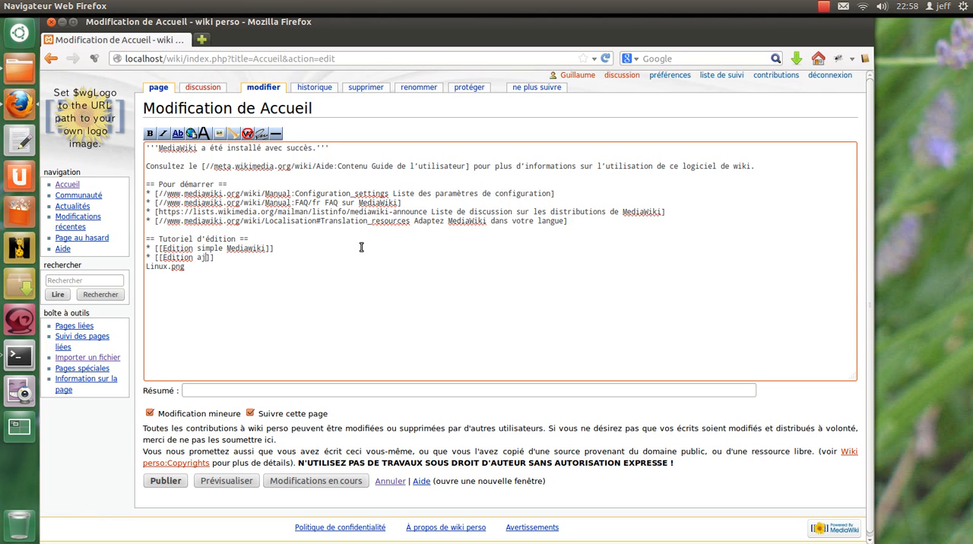
text(out d'image)
Remove the stray Linux.png line below the tutorial bullets, keeping its text on the clipboard, and publish the Accueil page.
drag(193, 268, 115, 262)
key(ctrl+x)
key(ctrl+z)
click(219, 269)
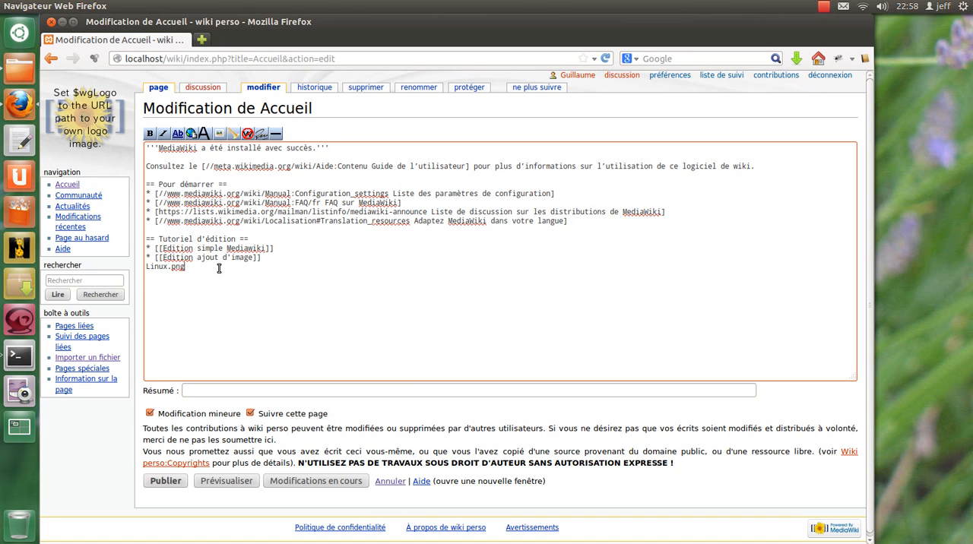
drag(222, 269, 128, 267)
key(BackSpace)
key(BackSpace)
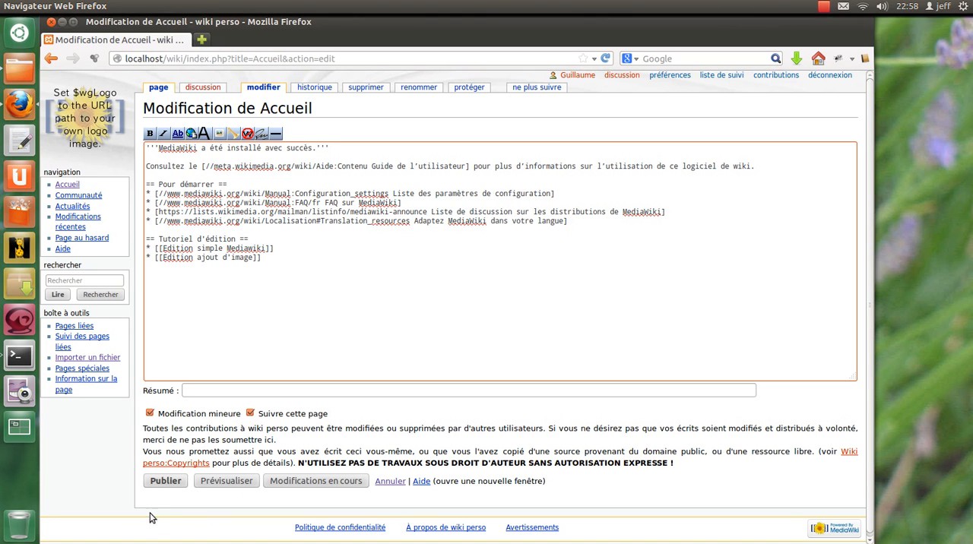
click(166, 482)
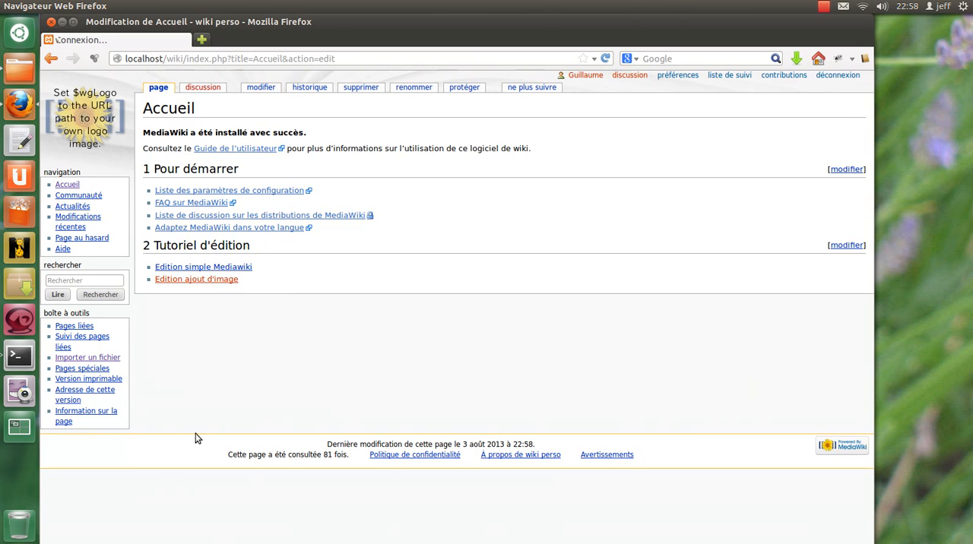
Start creating the Edition ajout d'image page, embed the file as [[Fichier:Linux.png]] and preview it.
click(207, 281)
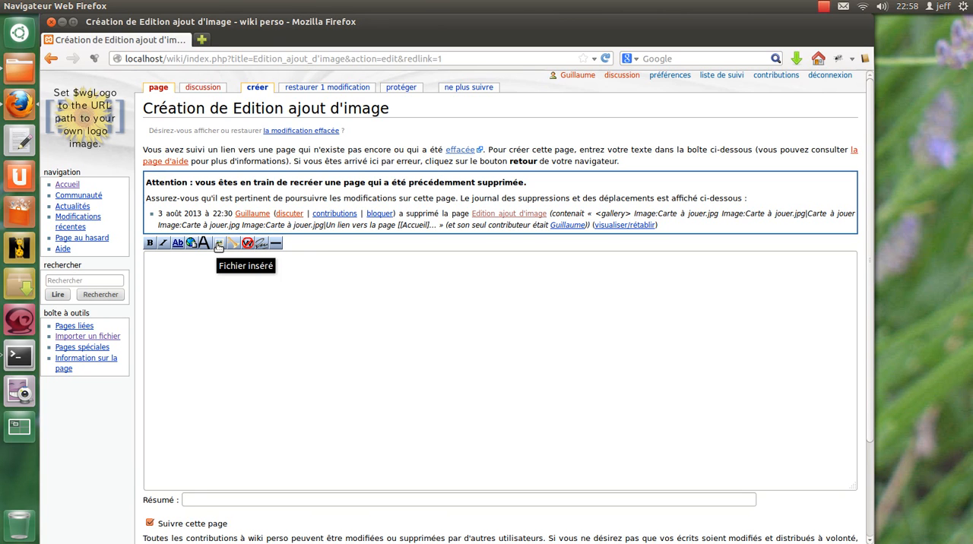
click(218, 243)
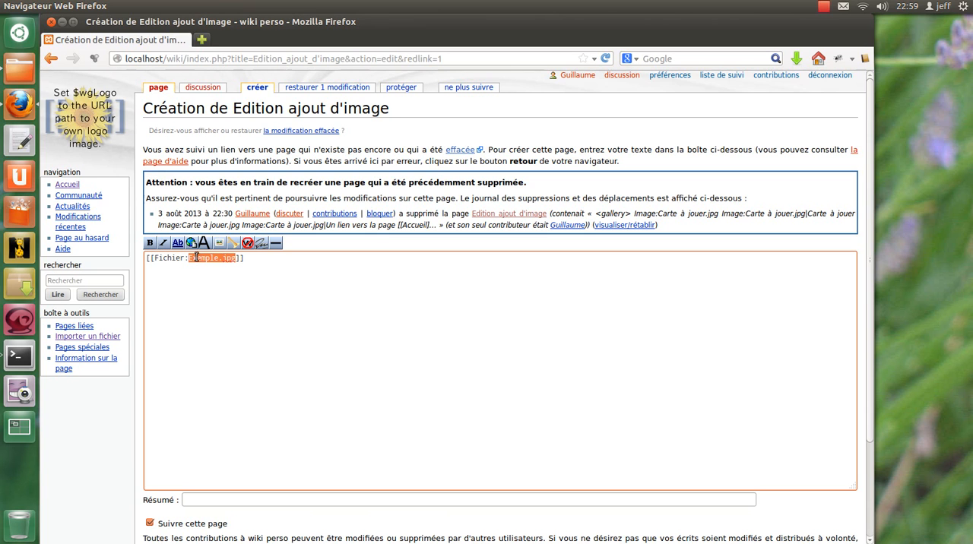
click(251, 261)
drag(188, 258, 238, 259)
key(ctrl+v)
scroll(266, 299, down, 1)
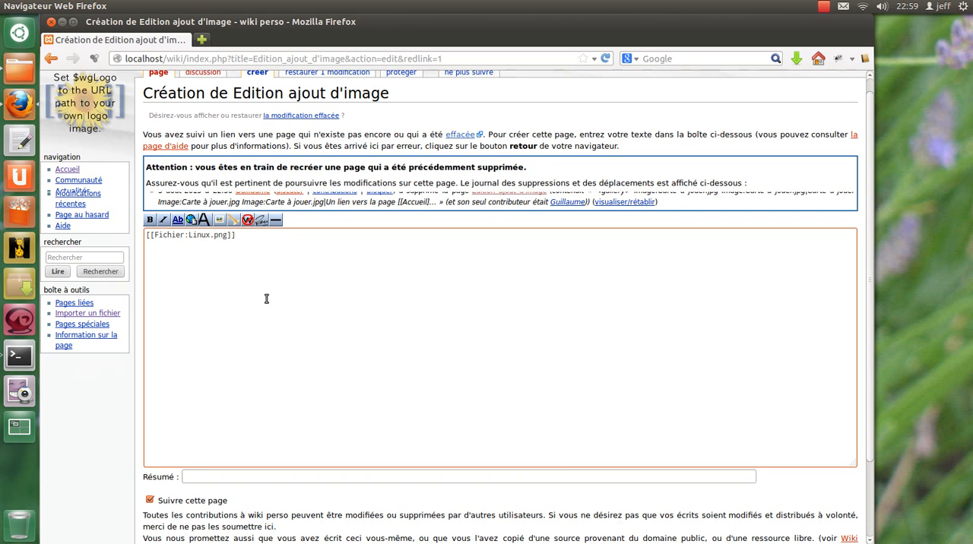
scroll(266, 298, down, 2)
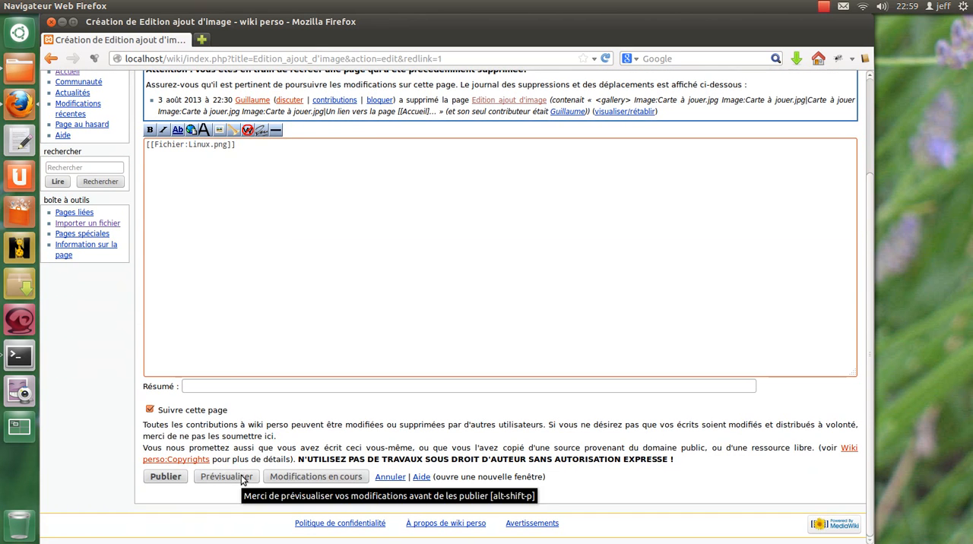
click(241, 477)
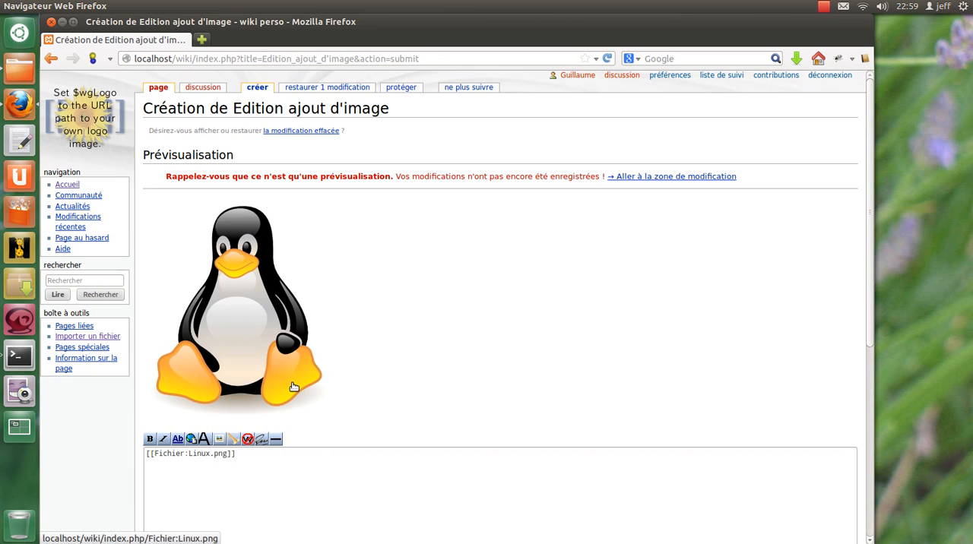
Add a second line containing a copy of the [[Fichier:Linux.png]] link.
click(248, 472)
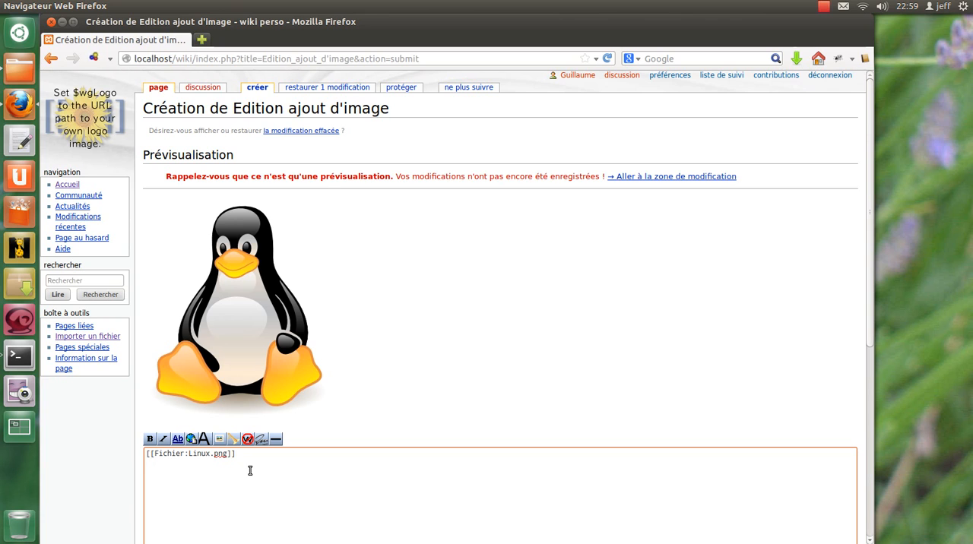
key(ctrl+v)
drag(248, 454, 72, 434)
key(ctrl+c)
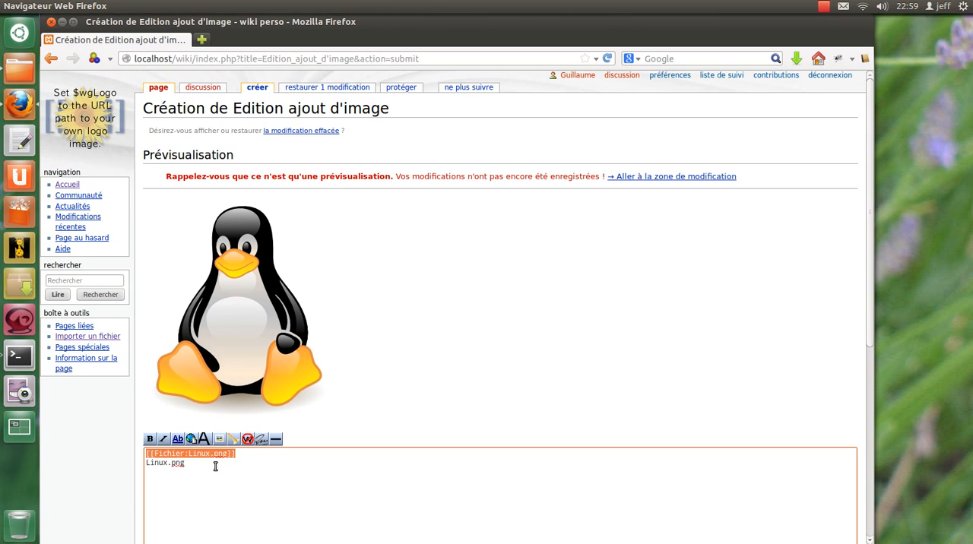
drag(216, 466, 121, 462)
key(ctrl+v)
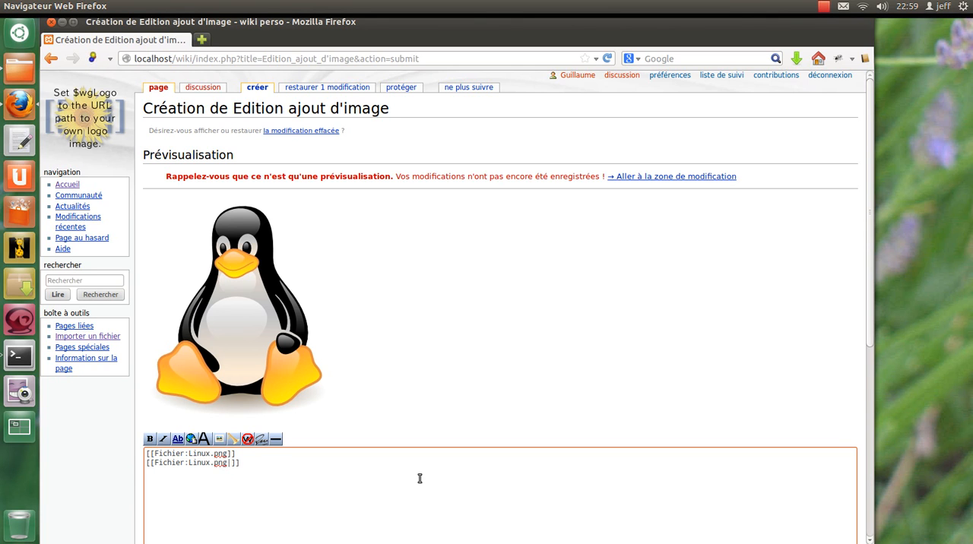
Add the caption "Doudou linux" to the second link, giving [[Fichier:Linux.png|Doudou linux]], and preview the page.
text(dou lu)
key(BackSpace)
text(inux)
scroll(393, 468, down, 7)
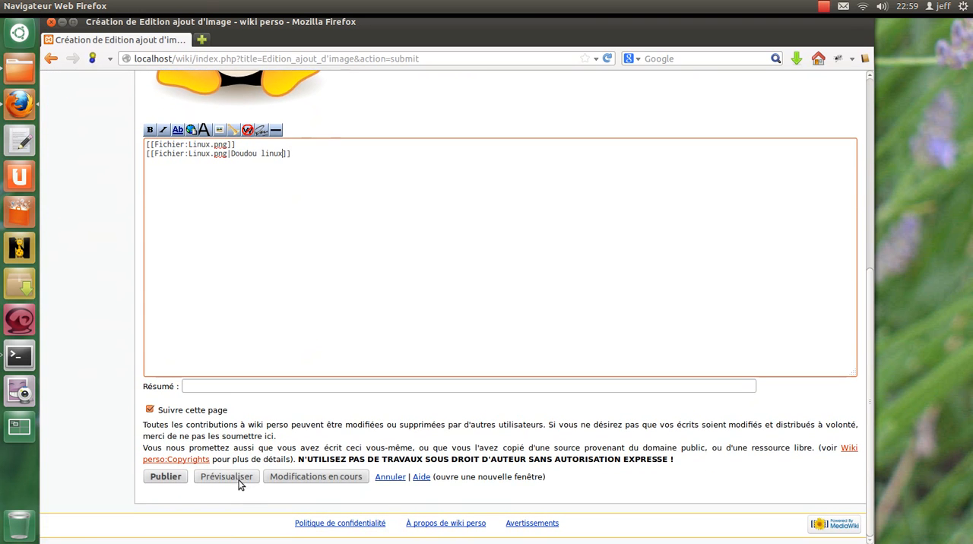
click(238, 480)
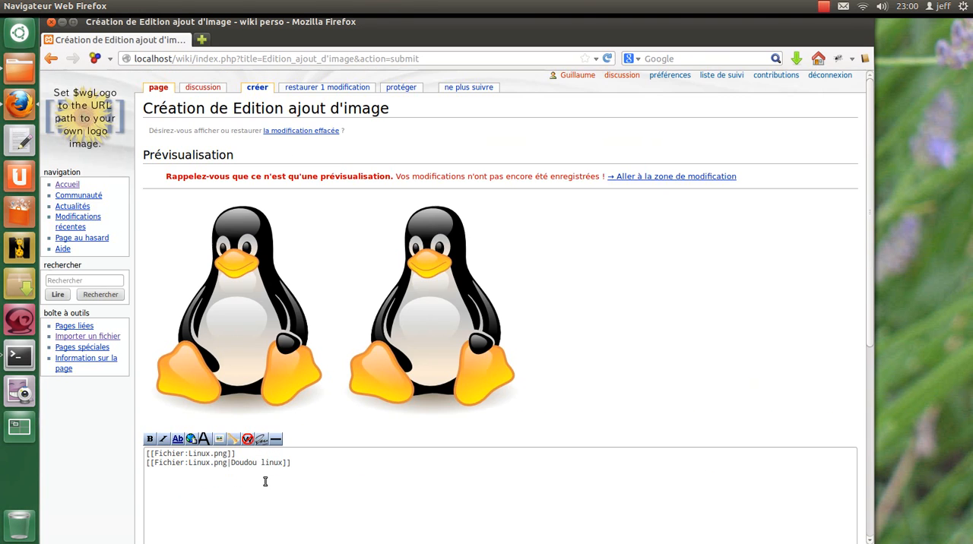
Turn both image lines into list items by prefixing each with "* ", and preview the page.
scroll(244, 342, down, 2)
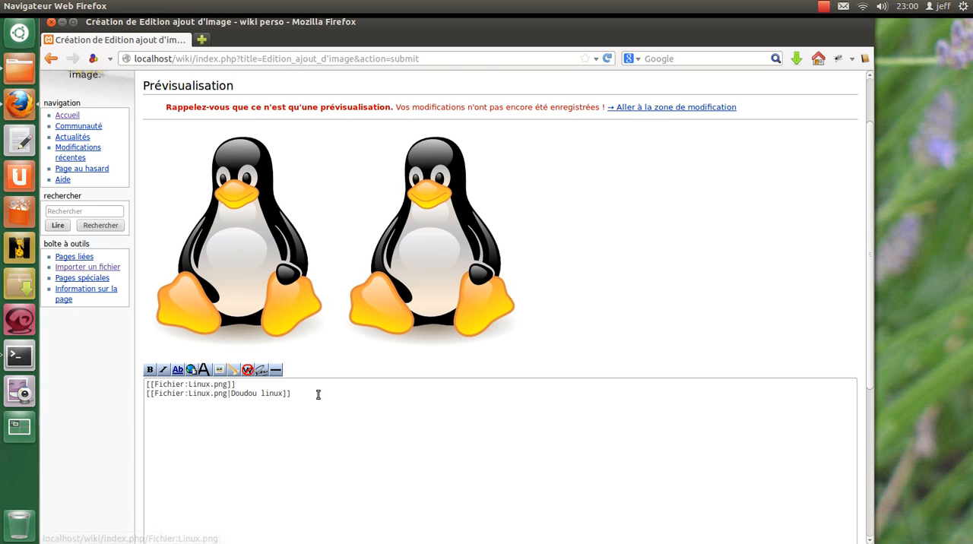
drag(297, 394, 132, 391)
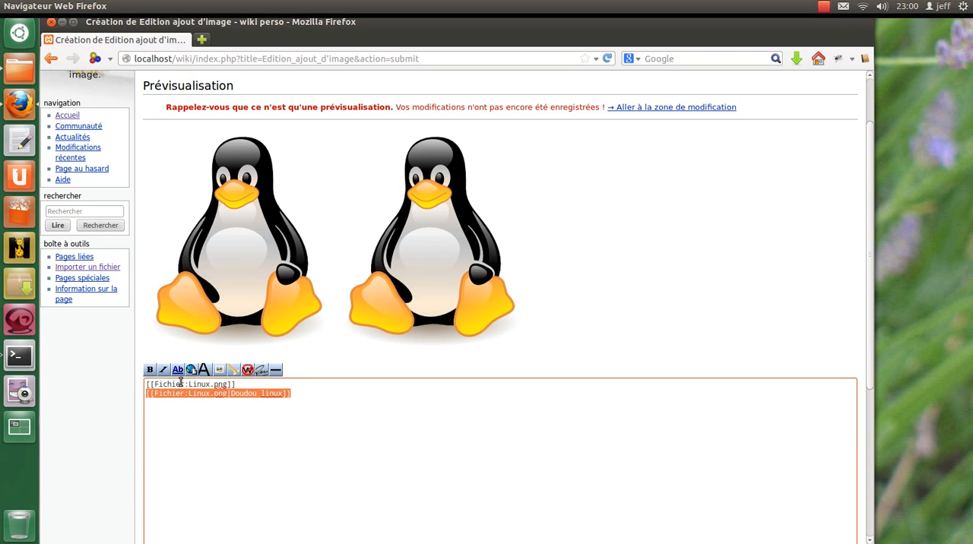
click(231, 394)
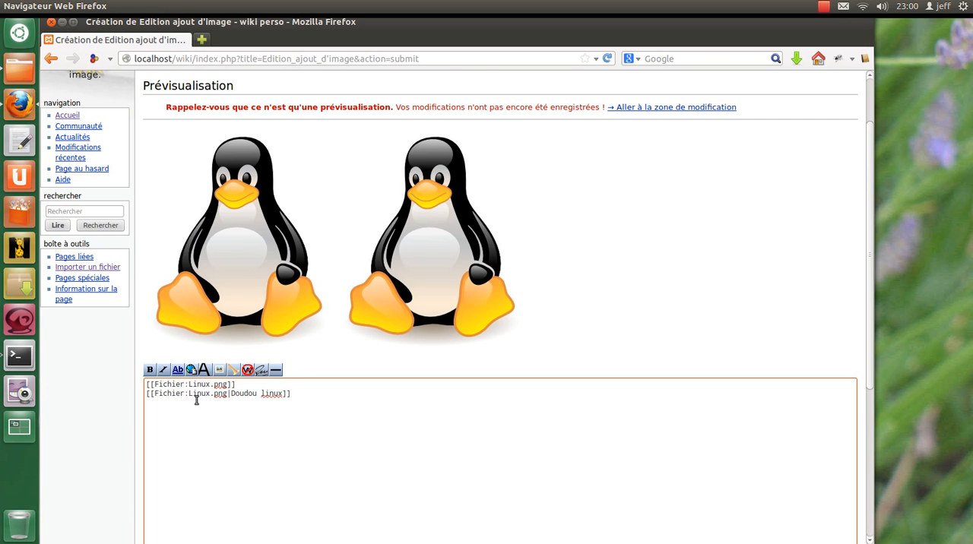
drag(230, 394, 283, 395)
click(147, 387)
text(*)
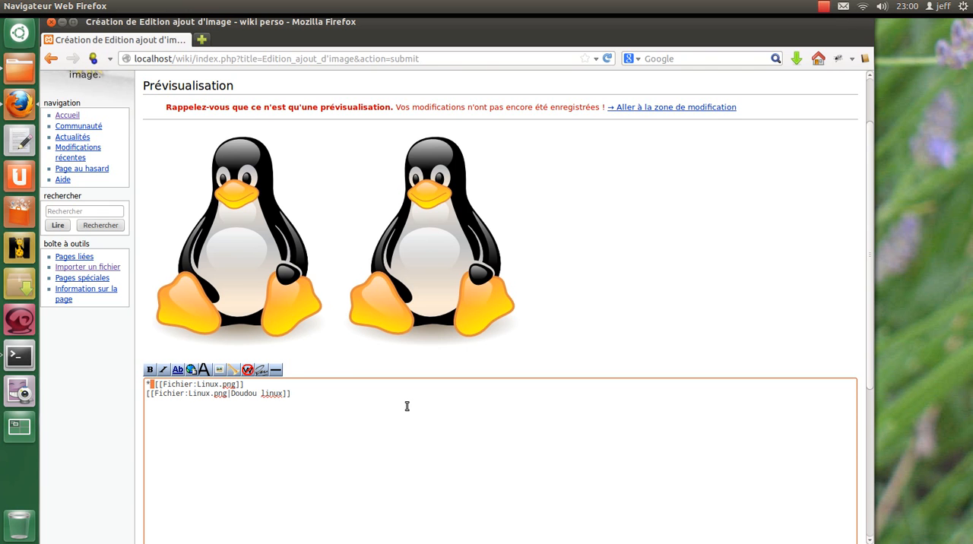
key(Down)
key(ctrl+v)
scroll(385, 395, down, 5)
click(228, 476)
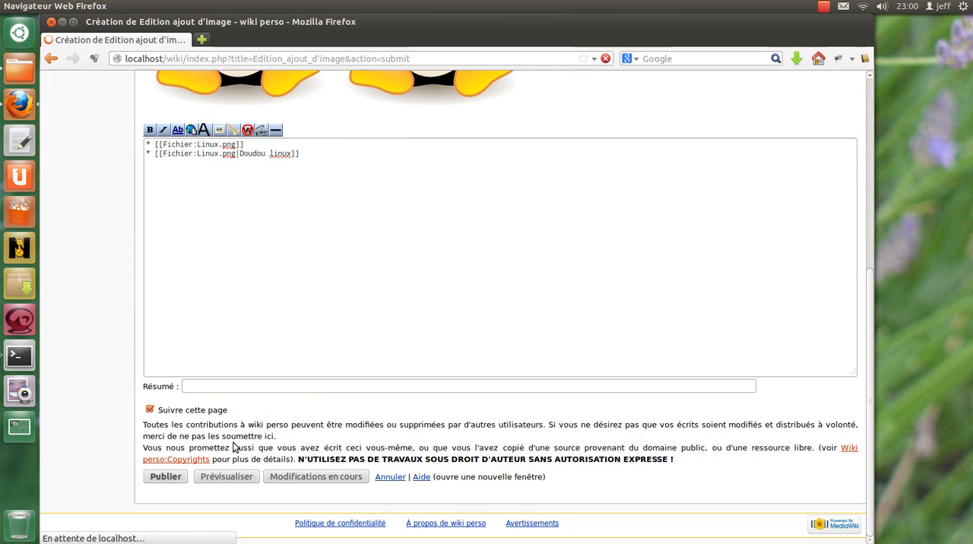
scroll(239, 284, down, 8)
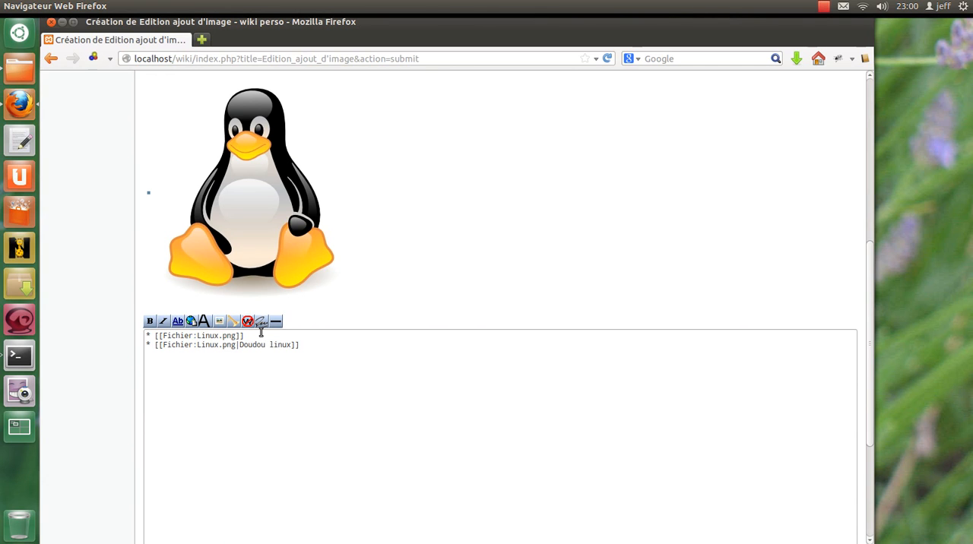
Add a third bullet containing a copy of the [[Fichier:Linux.png|Doudou linux]] link.
click(372, 406)
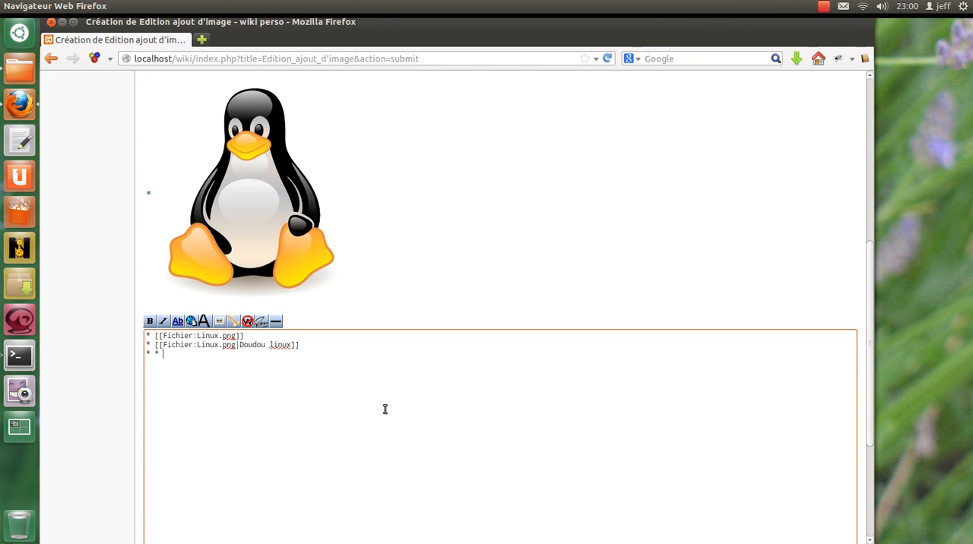
key(BackSpace)
key(BackSpace)
drag(304, 344, 155, 345)
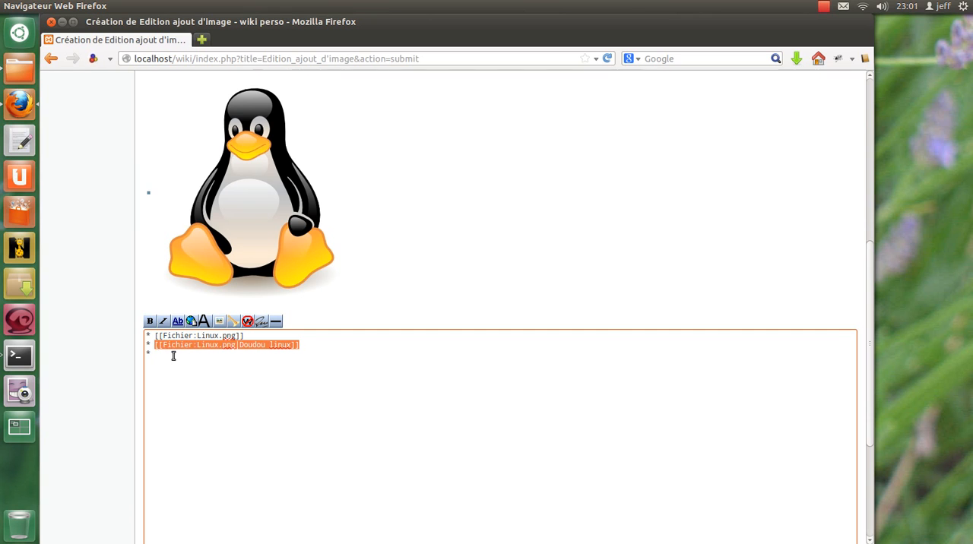
click(216, 358)
key(ctrl+v)
click(240, 353)
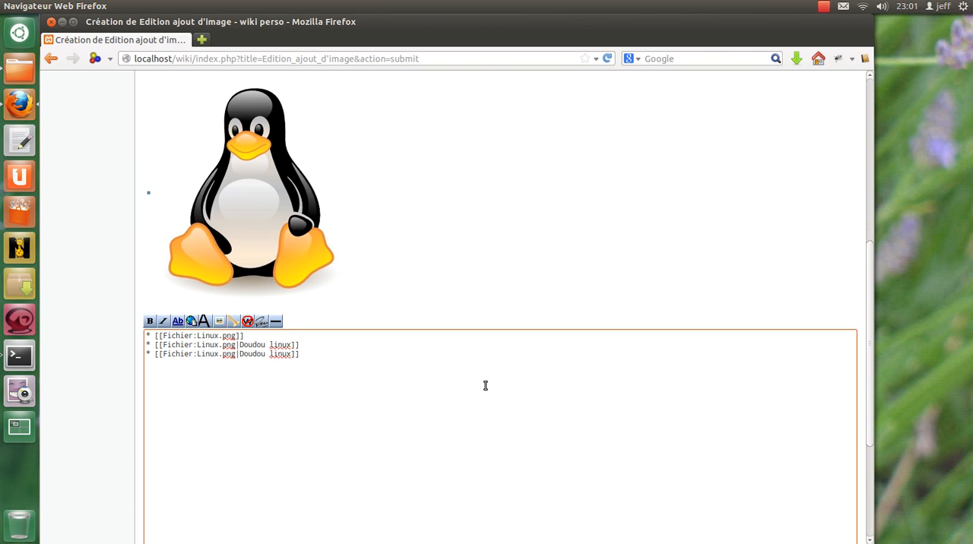
Insert the options center and thumb between the file name and the caption of the third image link.
text(|center)
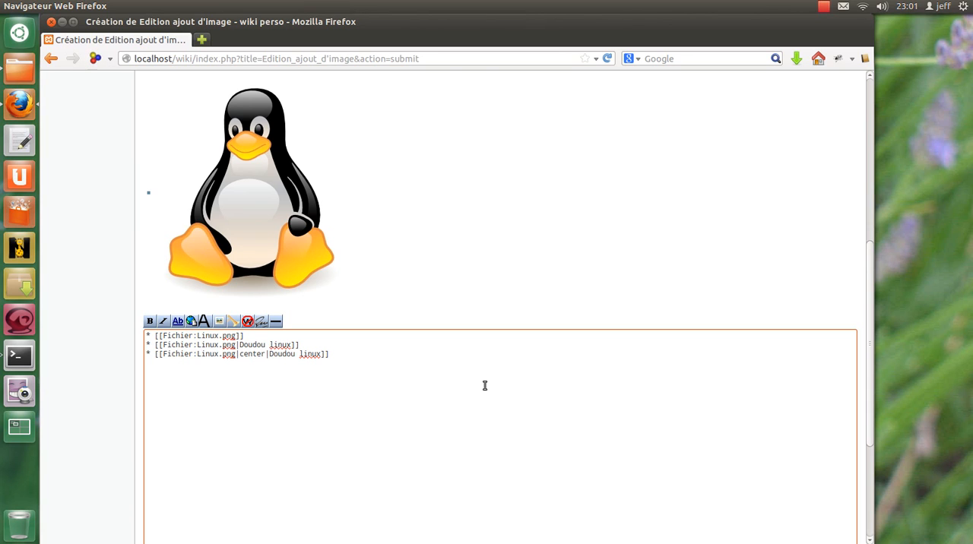
text(|thumb|)
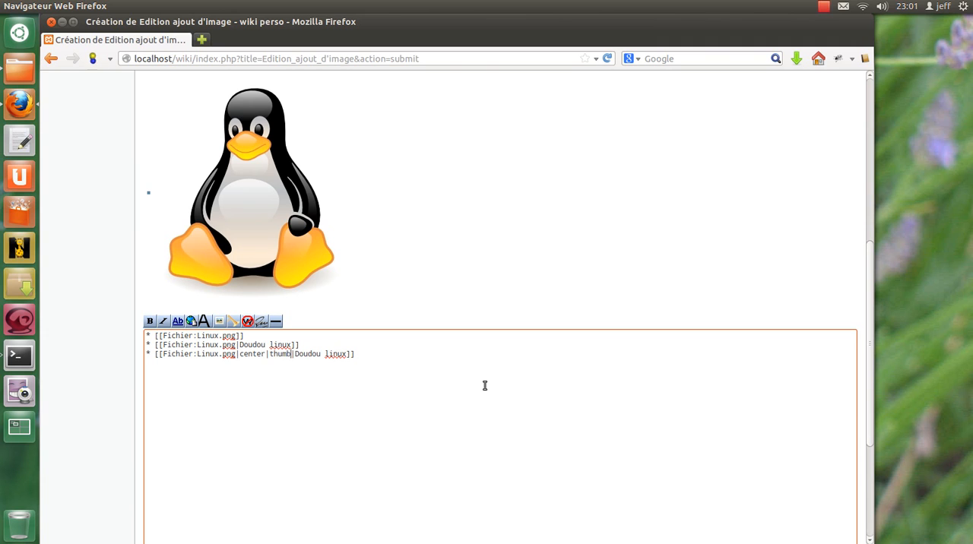
Add the size option 100px after thumb in the third image link.
key(ctrl+shift+Left)
key(Left)
text(|100px)
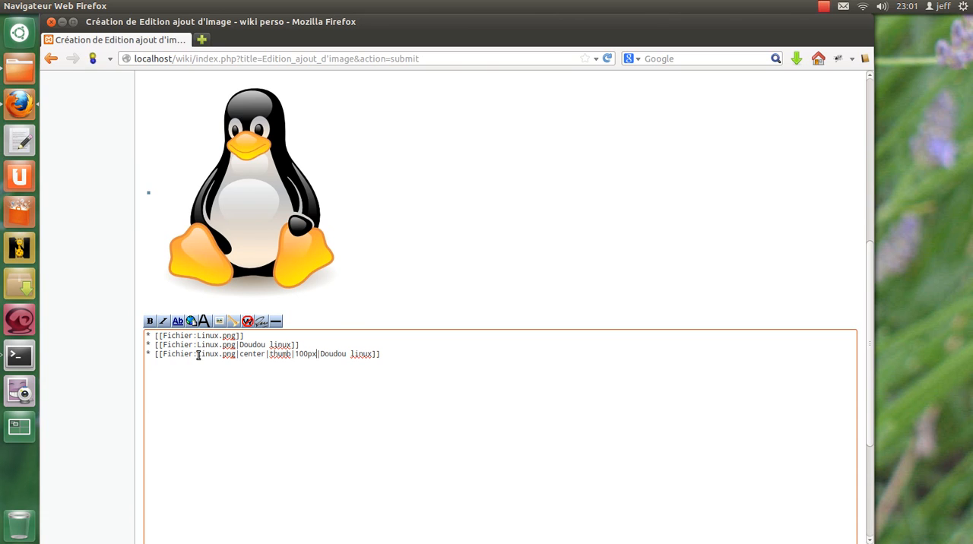
drag(198, 354, 236, 354)
double_click(253, 355)
double_click(280, 355)
drag(296, 358, 372, 355)
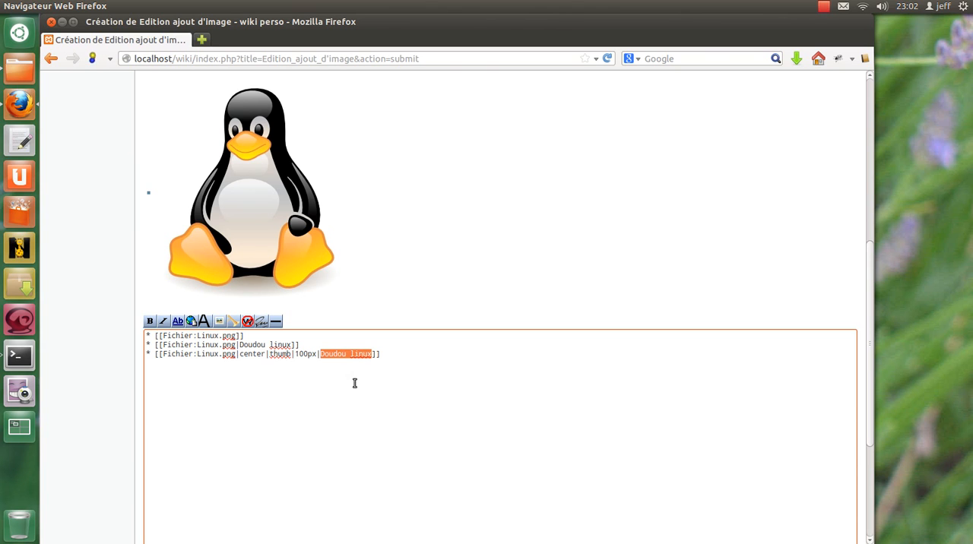
Preview the page to check the centered 100px thumbnail with its caption.
scroll(354, 383, down, 5)
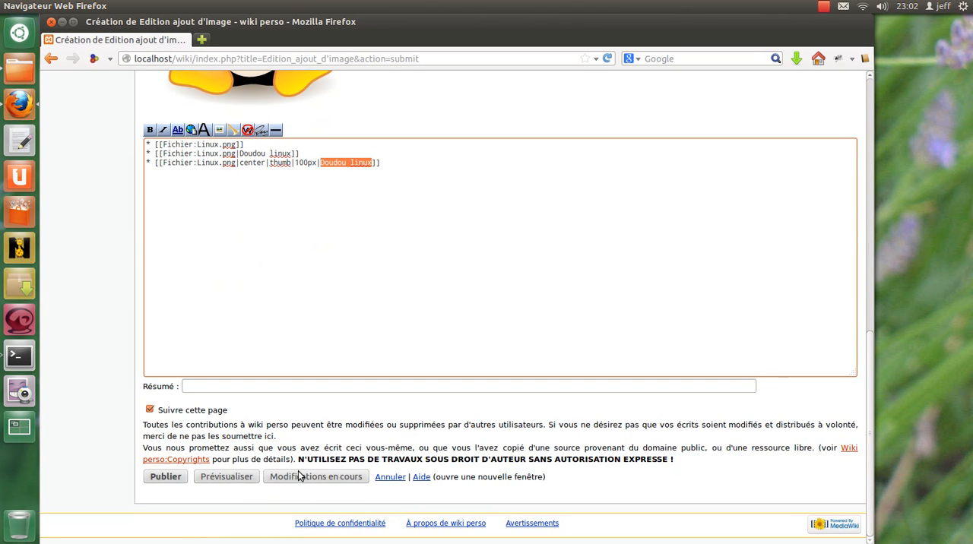
click(231, 477)
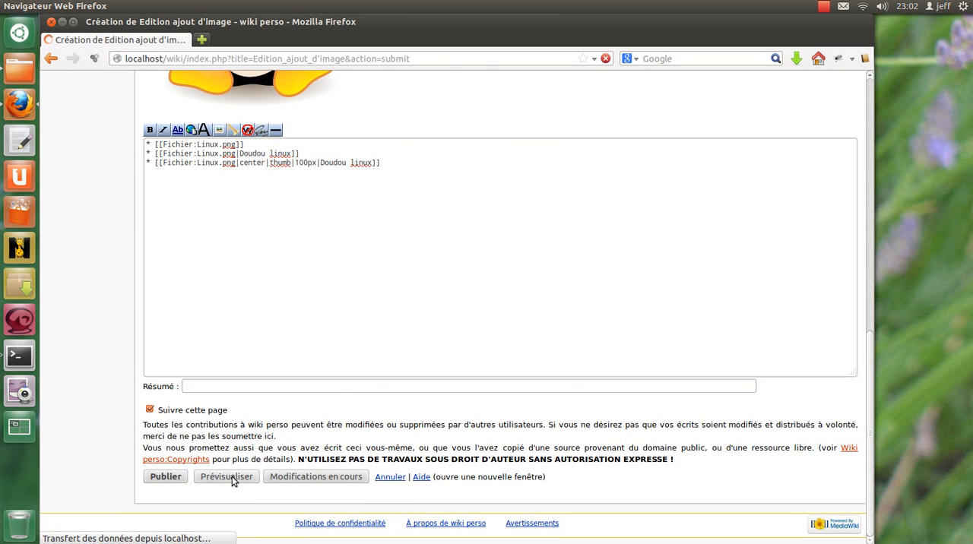
scroll(280, 386, down, 6)
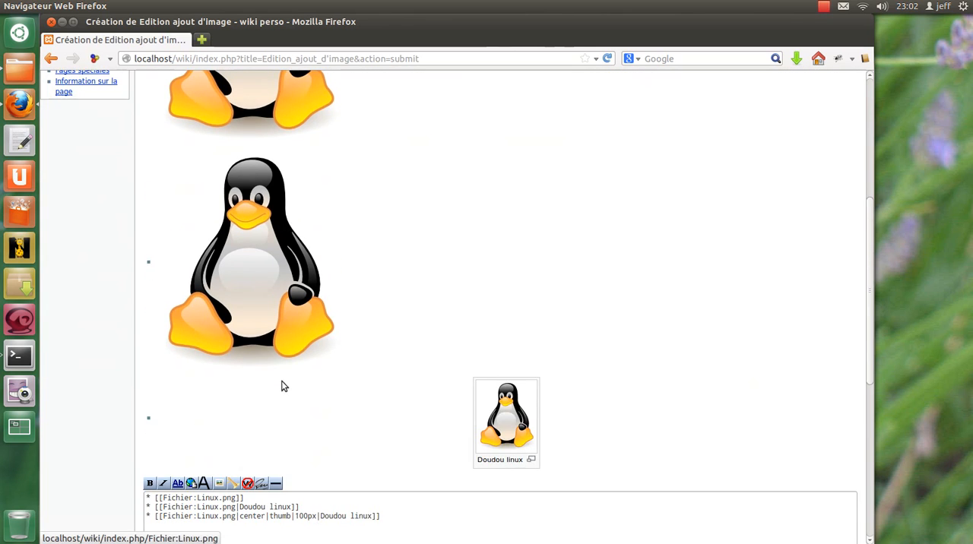
scroll(346, 404, down, 3)
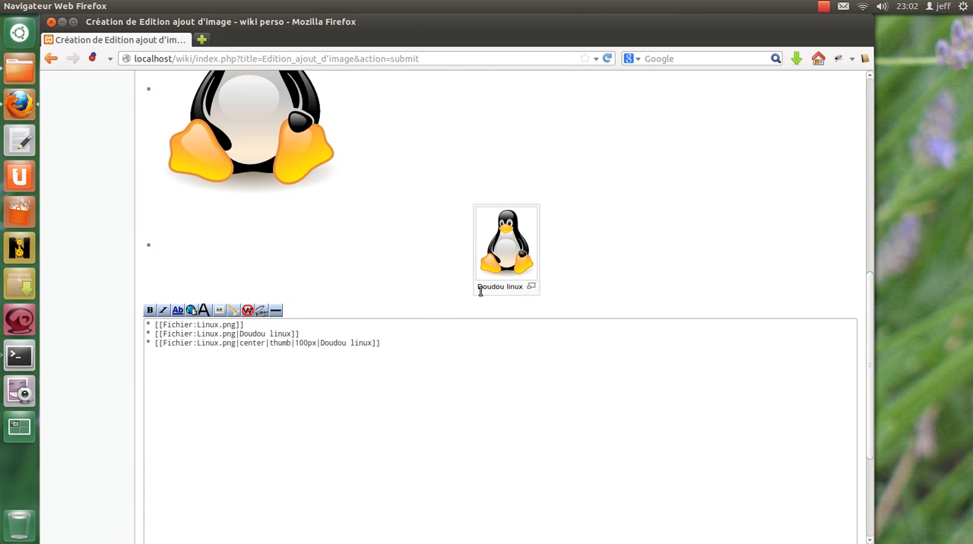
Delete the first two image lines, keeping only the centered thumbnail link.
drag(303, 335, 49, 307)
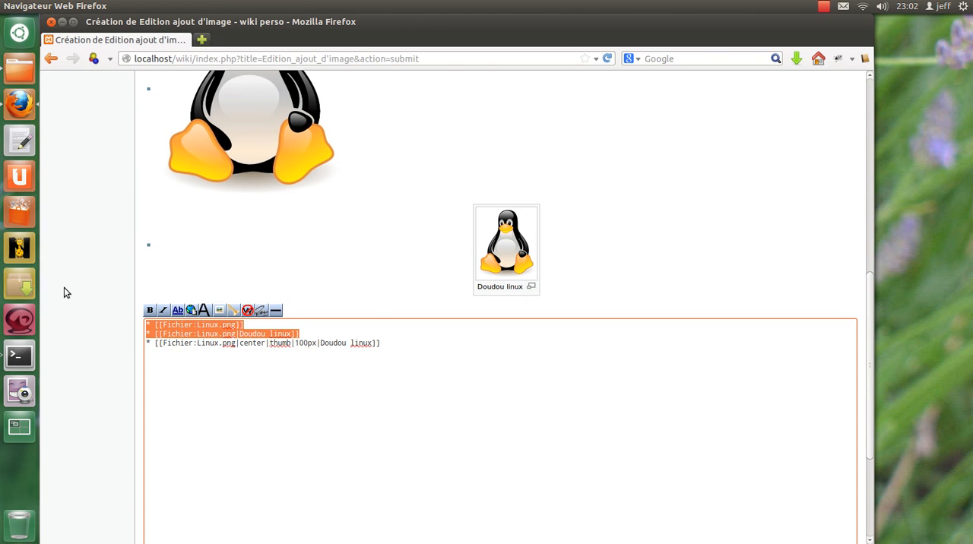
key(Delete)
key(Delete)
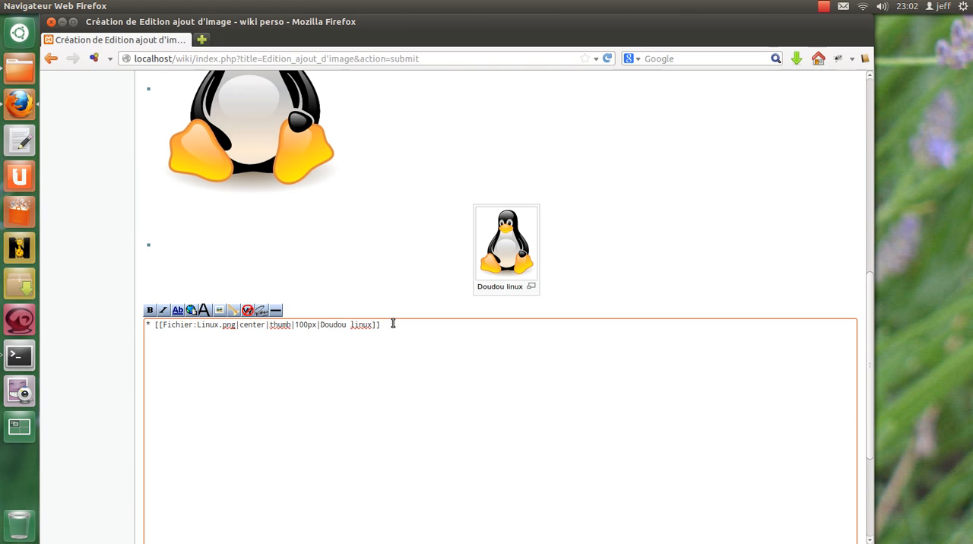
Duplicate the centered thumbnail bullet once on the line directly below it.
drag(393, 325, 38, 302)
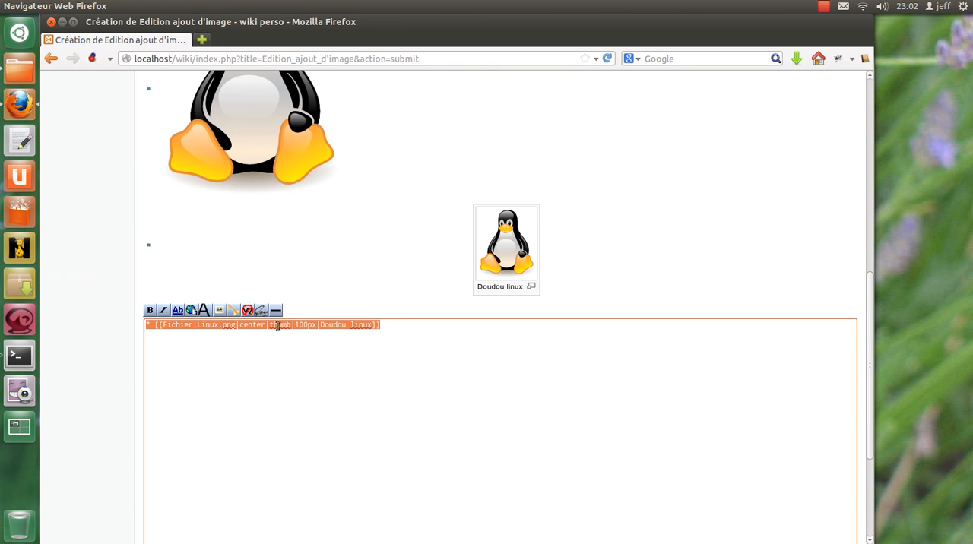
key(ctrl+c)
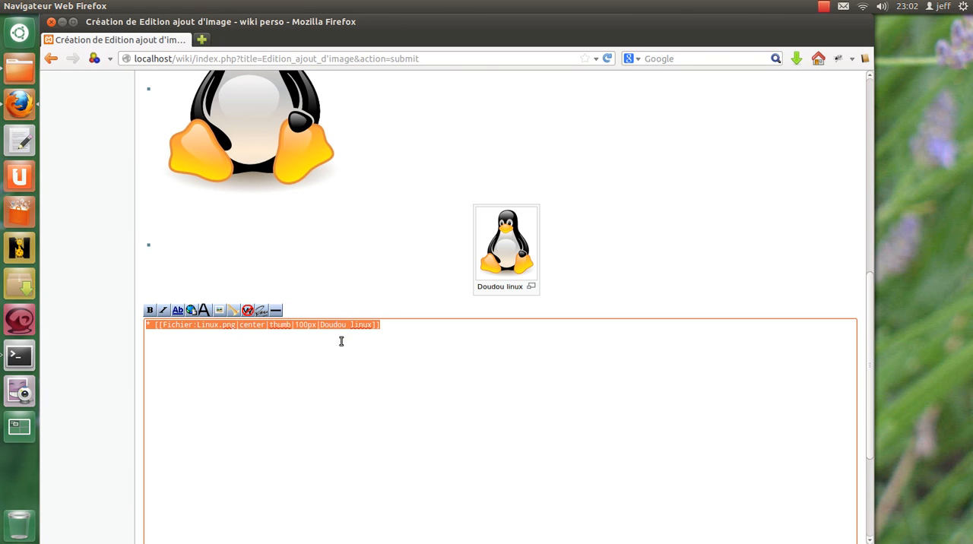
click(410, 332)
key(Return)
key(ctrl+v)
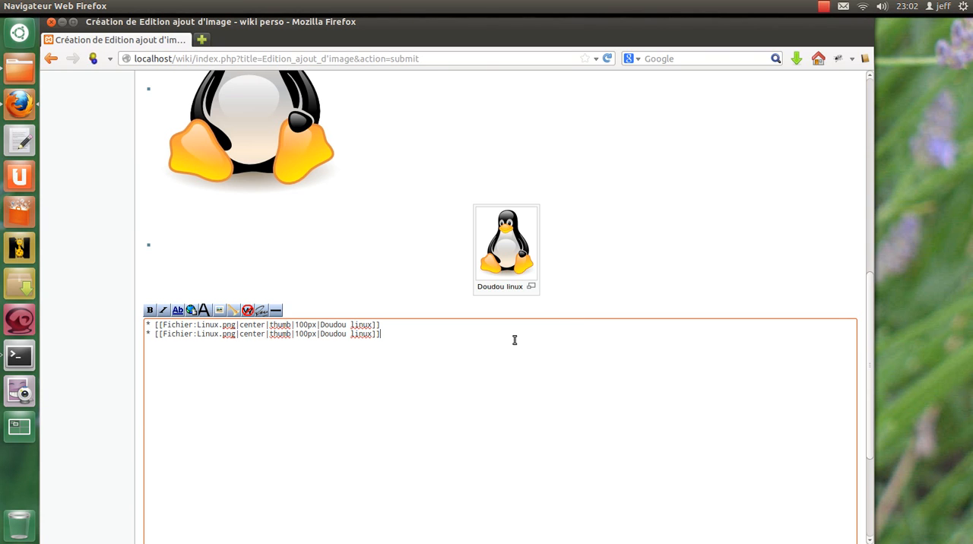
key(ctrl+v)
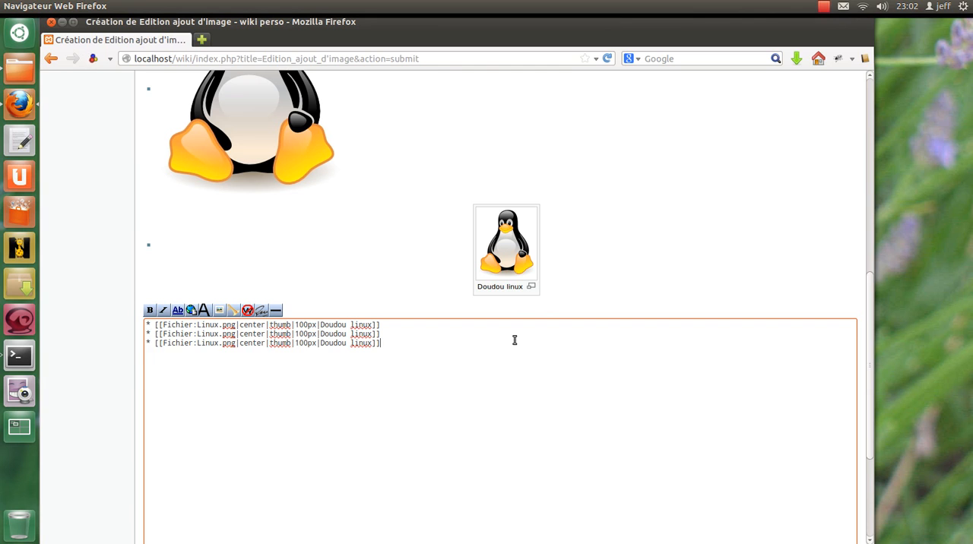
key(ctrl+z)
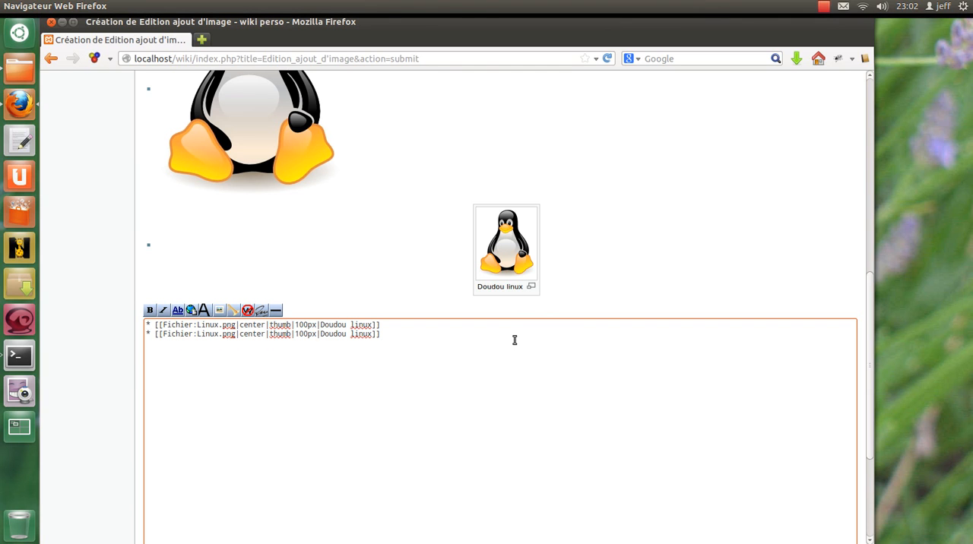
Replace the center option with left in the first image link and with right in the second.
double_click(253, 323)
double_click(255, 335)
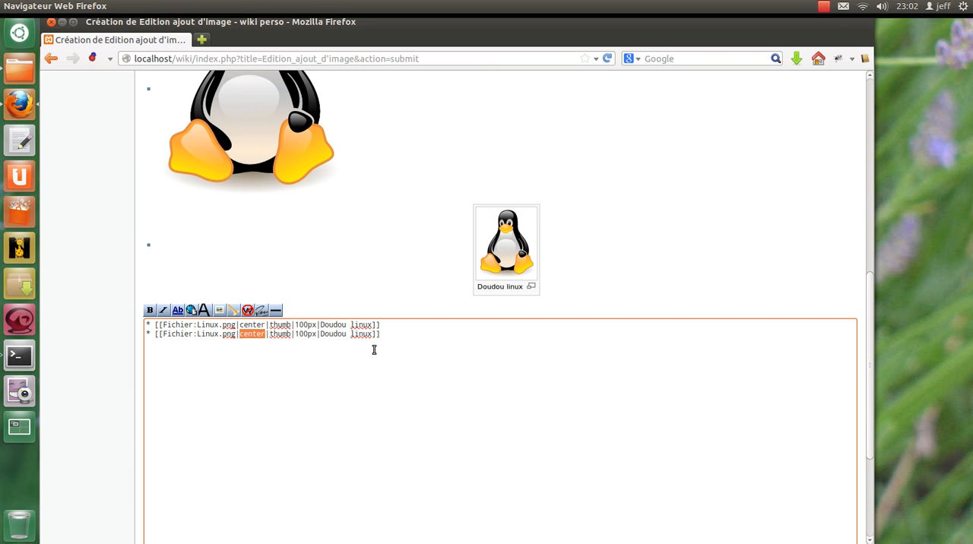
double_click(253, 325)
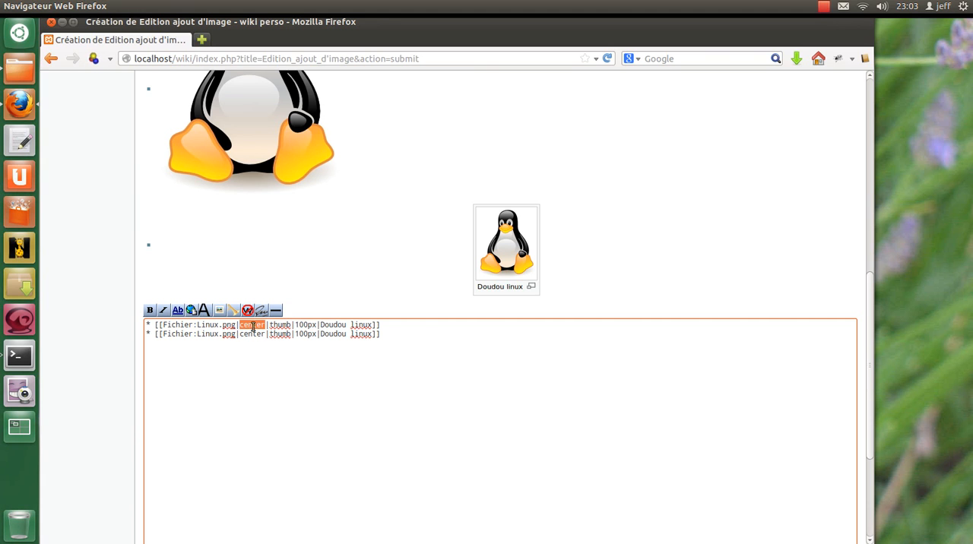
text(left)
key(Down)
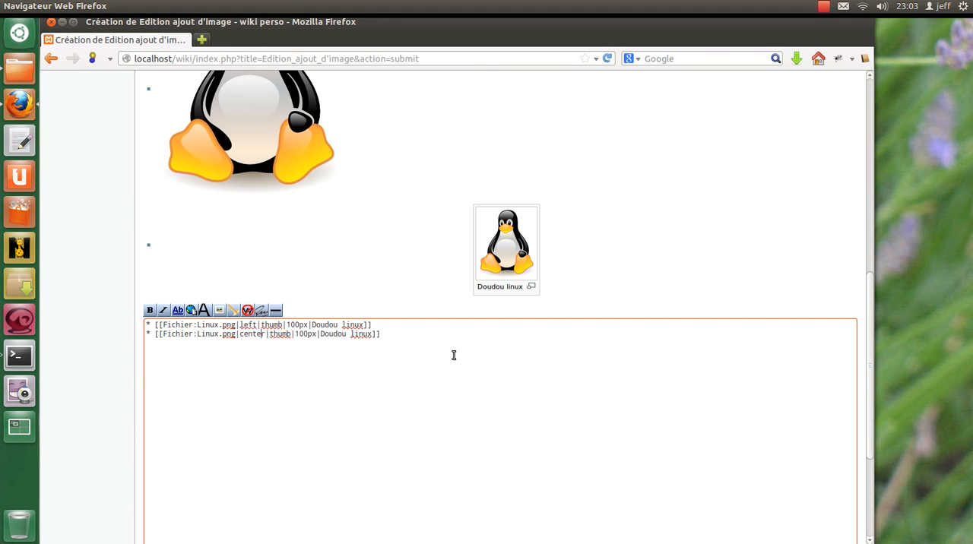
key(ctrl+shift+Left)
text(right)
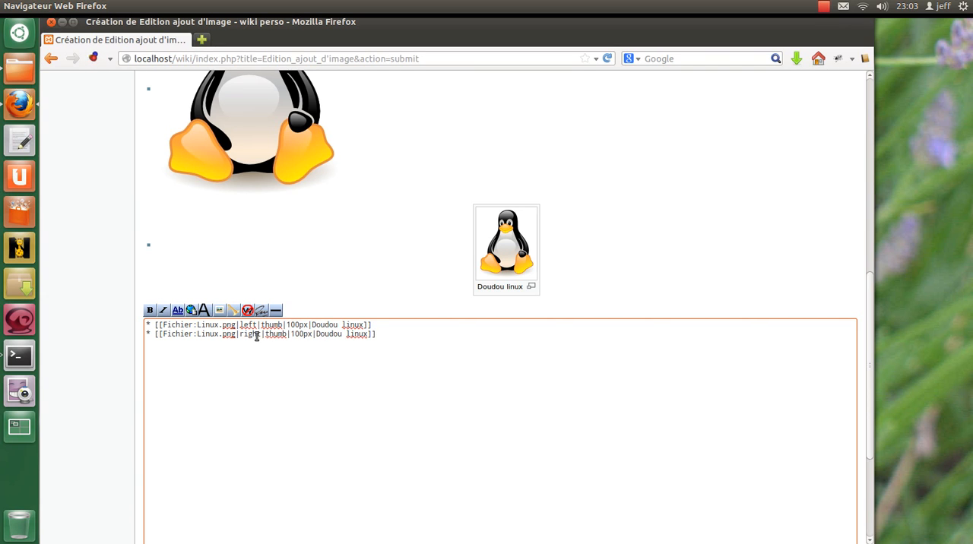
Preview the page with the left-aligned and right-aligned thumbnails.
click(424, 336)
scroll(339, 395, down, 5)
scroll(330, 393, up, 5)
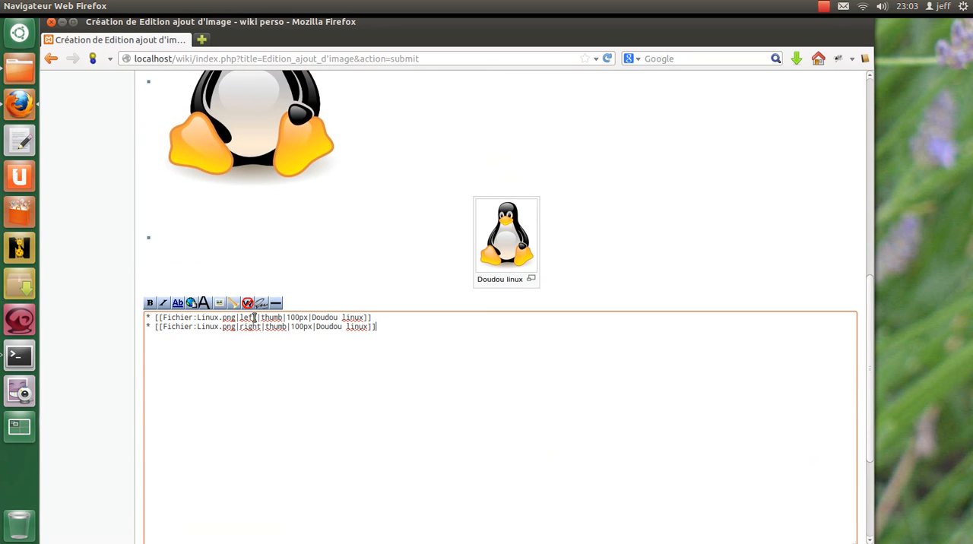
scroll(297, 385, down, 4)
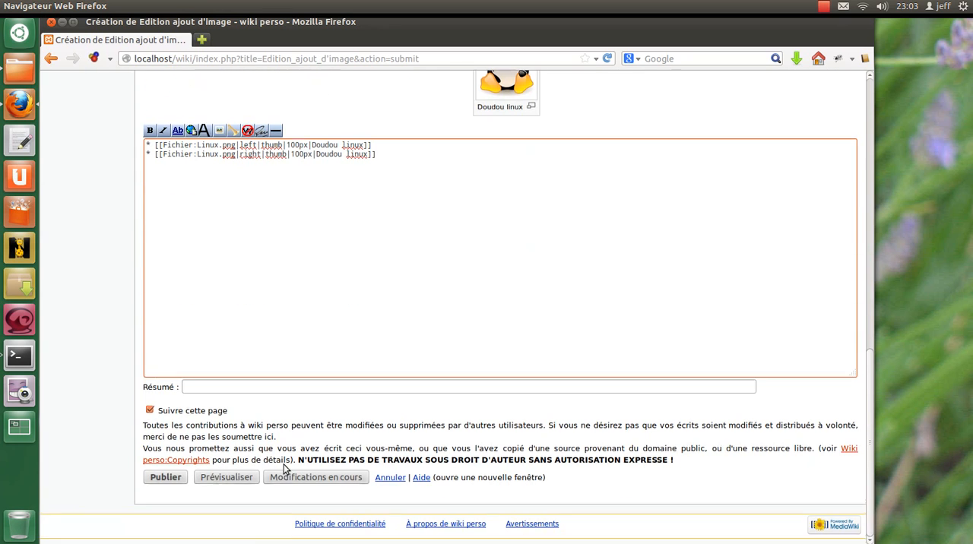
click(220, 477)
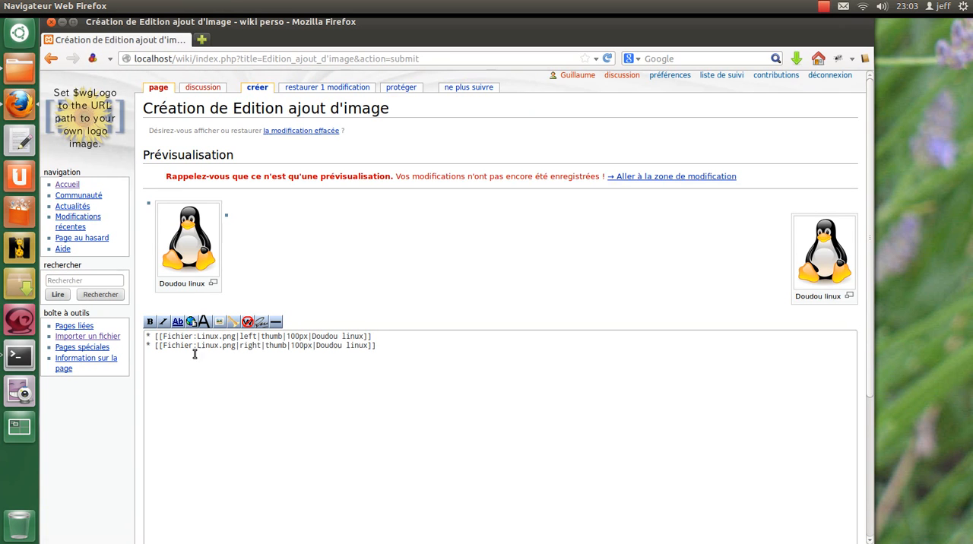
Remove the "* " bullet prefix from both image links and preview the page.
click(153, 336)
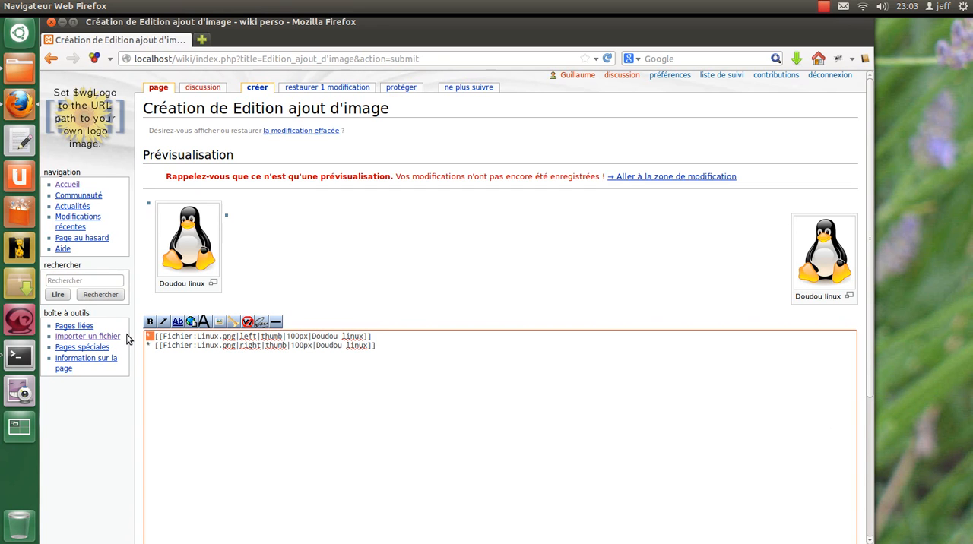
key(BackSpace)
key(BackSpace)
click(155, 346)
key(BackSpace)
key(BackSpace)
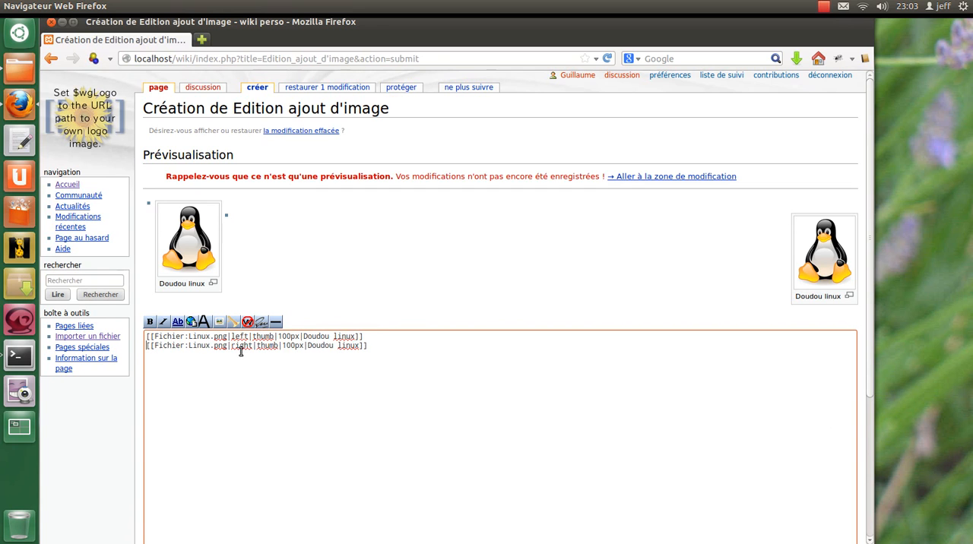
scroll(302, 525, down, 5)
click(237, 477)
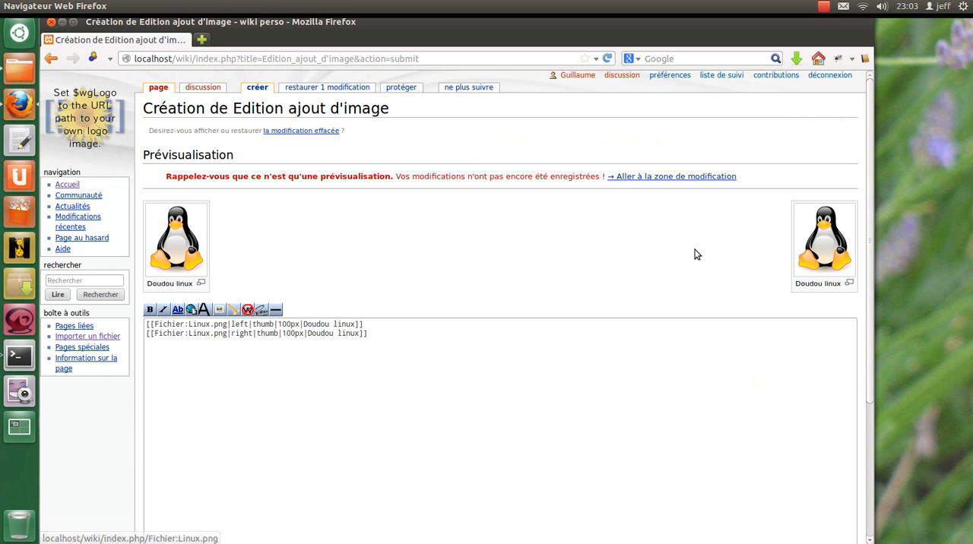
click(389, 342)
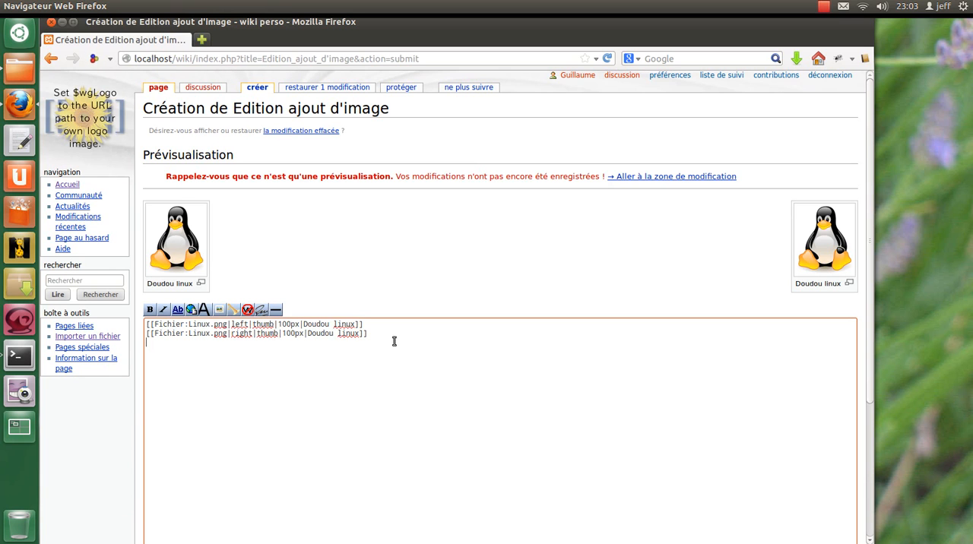
key(ctrl+a)
click(202, 379)
key(ctrl+a)
key(Delete)
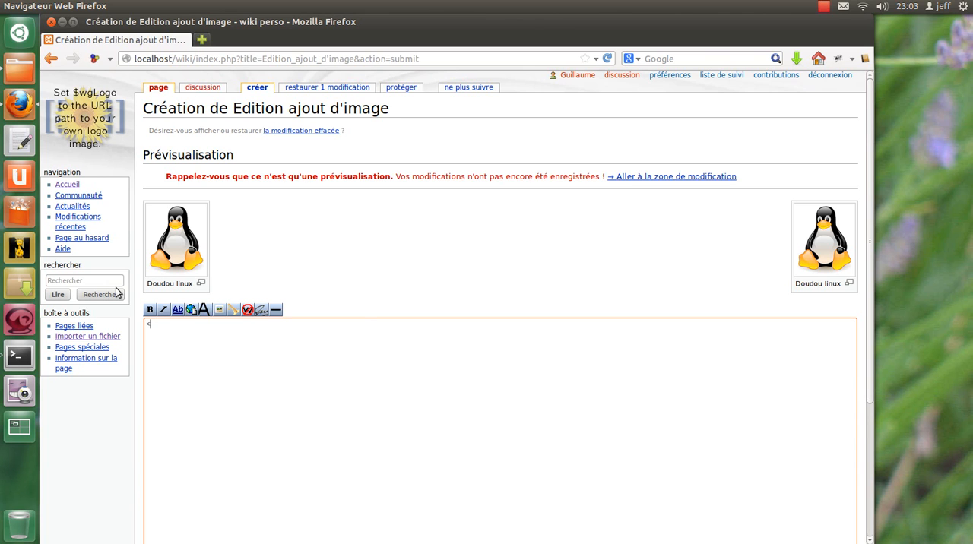
key(ctrl+z)
Copy the file name Linux.png from the second image link onto a new line below the links.
key(Up)
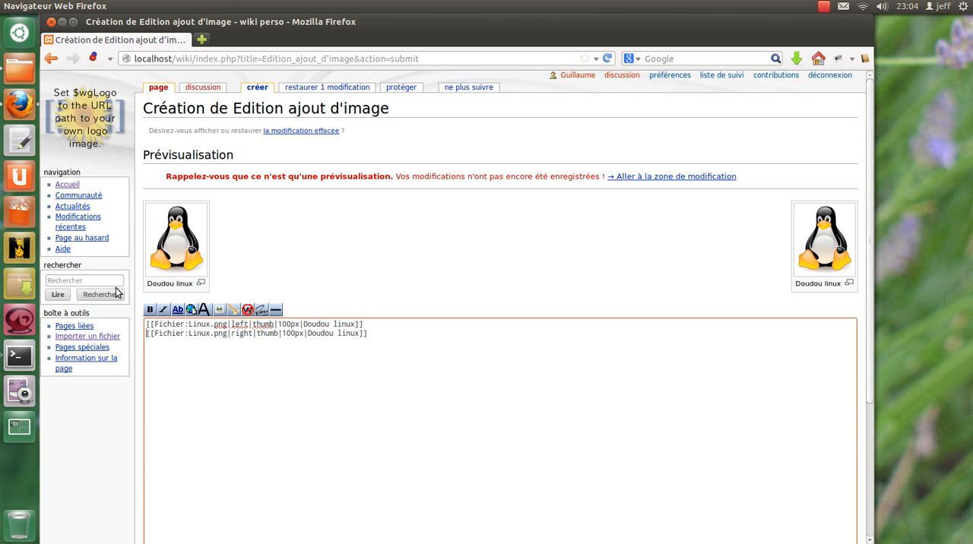
key(ctrl+shift+Left)
key(ctrl+shift+Right)
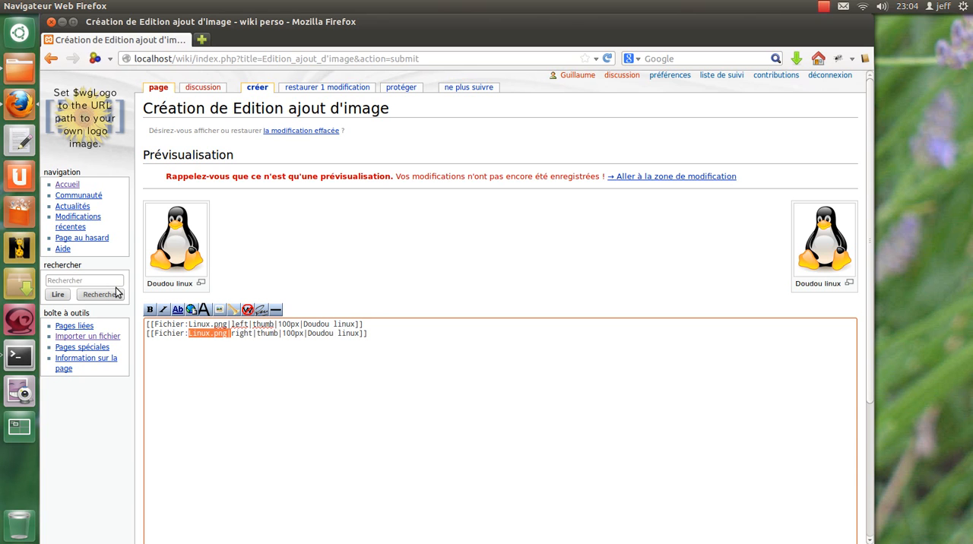
key(shift+Left)
key(ctrl+c)
key(Down)
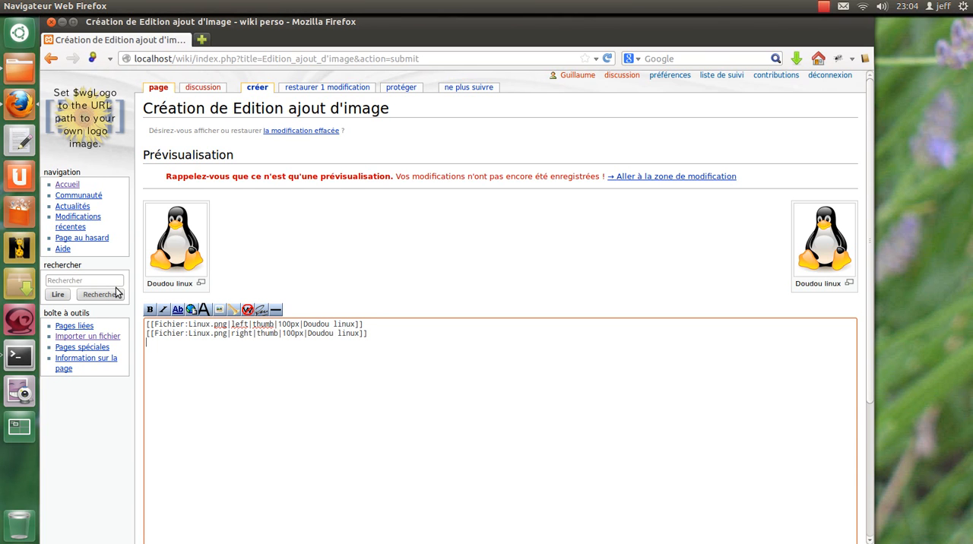
key(Return)
key(ctrl+v)
Replace the two image links with an opening <vignette> tag and add an empty line after it.
drag(395, 306, 3, 234)
text(<>)
text(vignette)
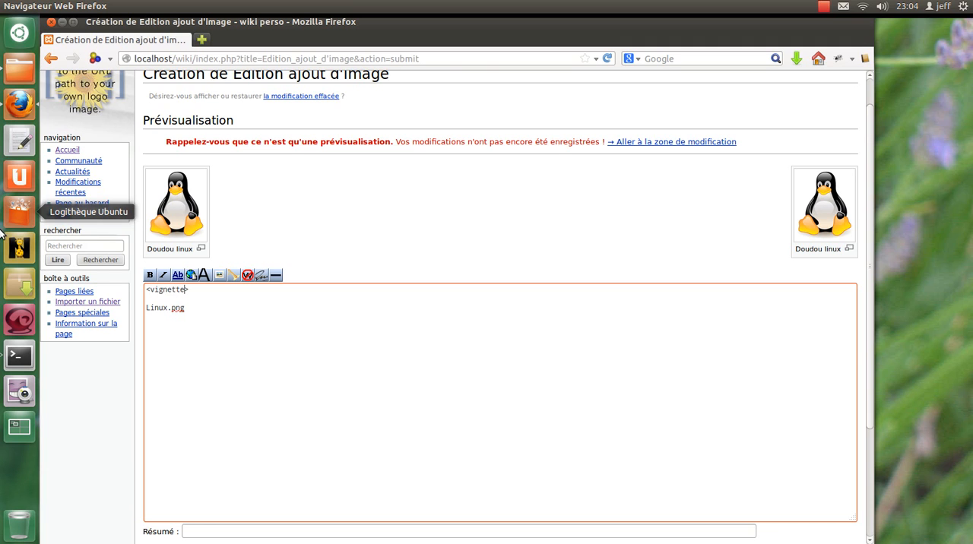
key(End)
key(Return)
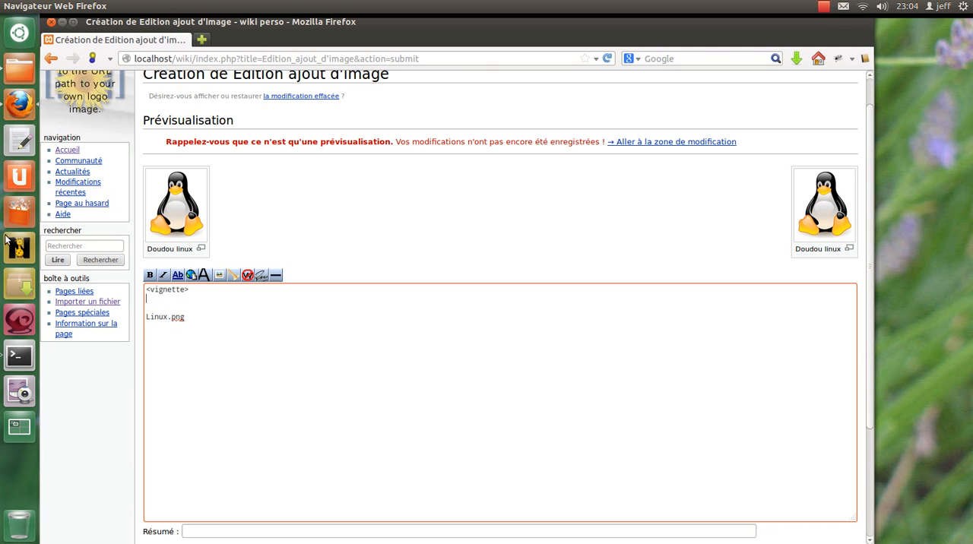
Copy the <vignette> tag to the line above Linux.png and turn the copy into the closing tag </vignette>.
drag(199, 289, 66, 280)
key(ctrl+c)
click(179, 307)
key(ctrl+v)
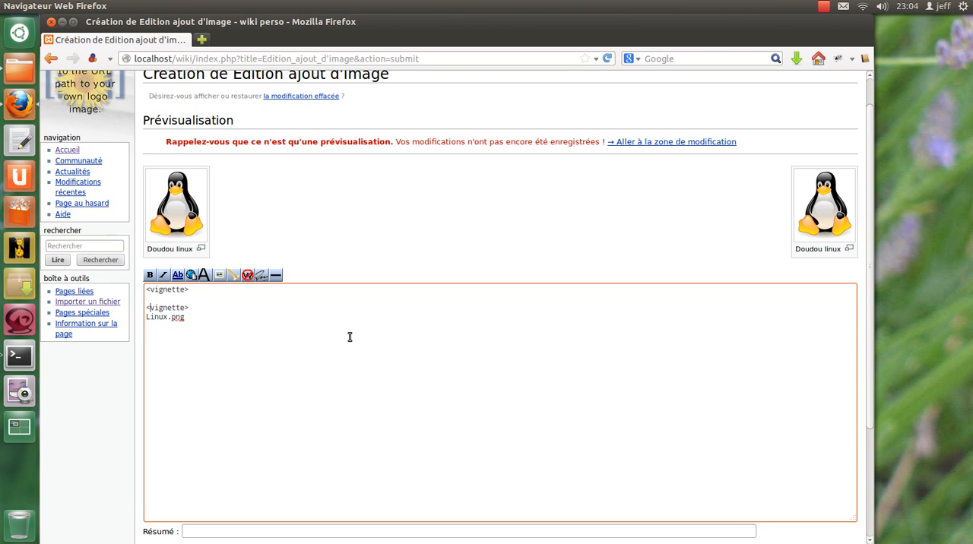
text(/)
Remove the Linux.png line below the closing tag and enter Image:Linux.png between the two vignette tags.
drag(199, 316, 140, 317)
key(BackSpace)
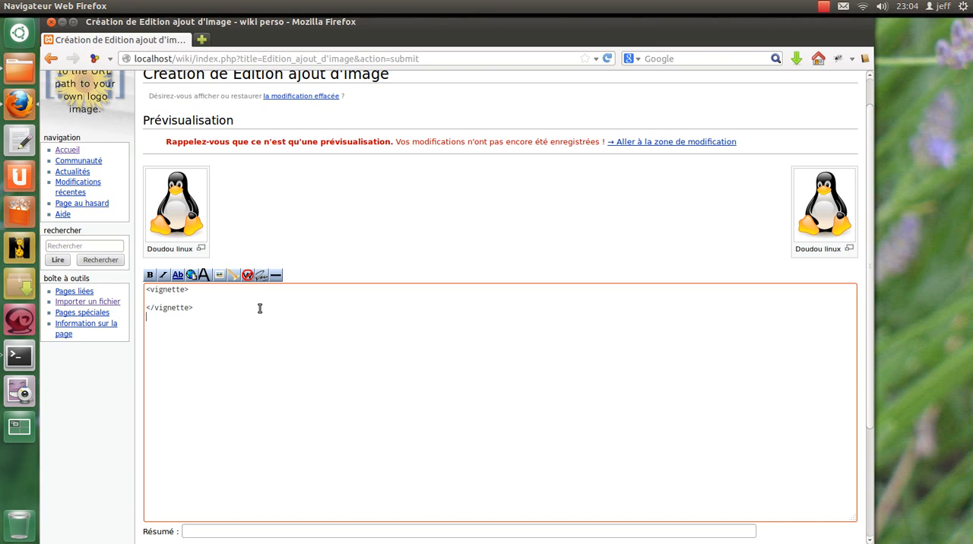
click(188, 291)
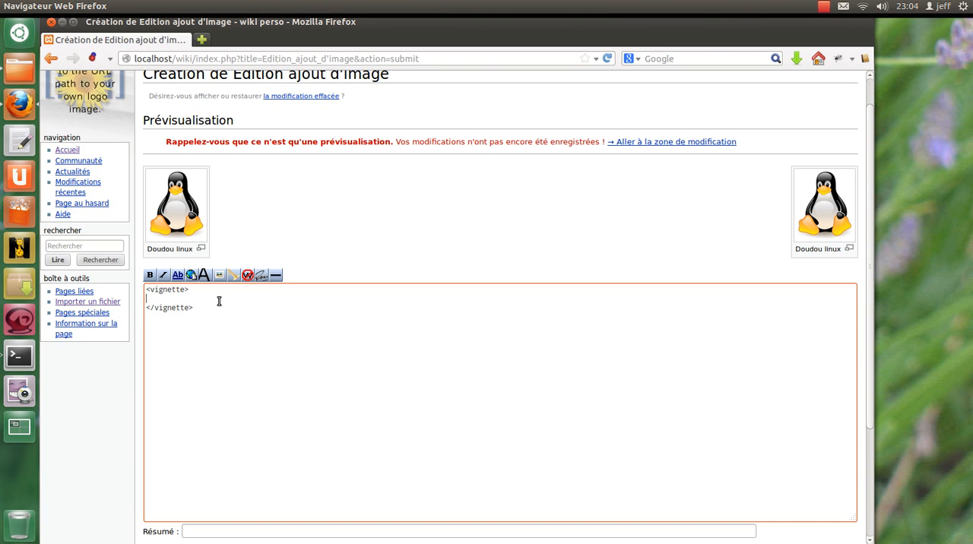
text(Image:)
drag(183, 299, 132, 301)
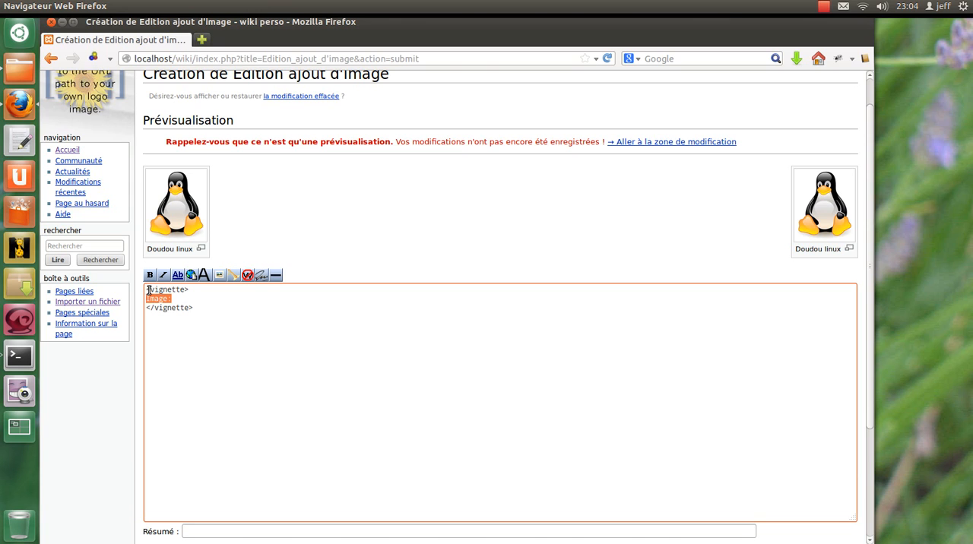
click(187, 300)
text(Linux.png)
Copy the Image:Linux.png line four more times inside the vignette tags, each on its own line.
drag(216, 298, 126, 299)
key(ctrl+c)
click(244, 299)
key(Return)
key(ctrl+v)
key(Return)
key(ctrl+v)
key(Return)
key(ctrl+v)
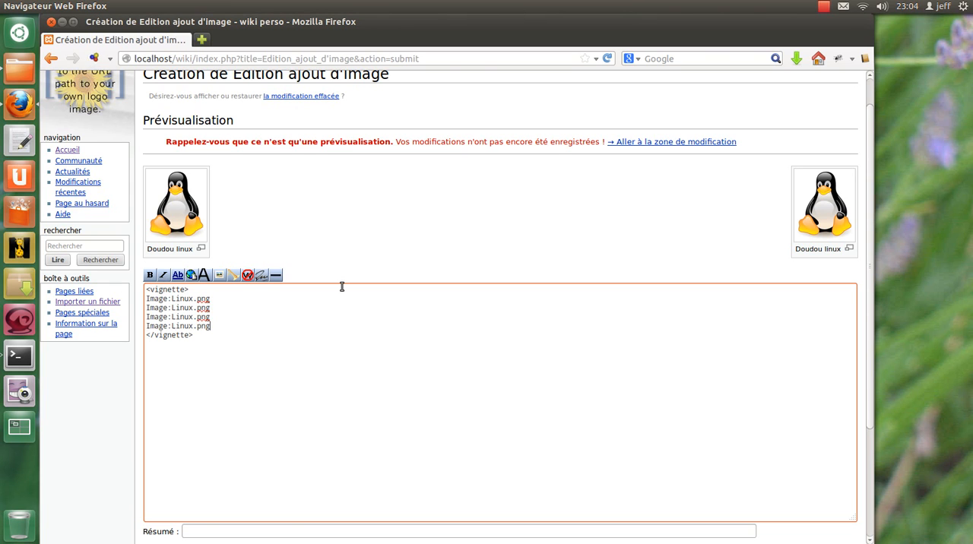
key(Return)
key(ctrl+v)
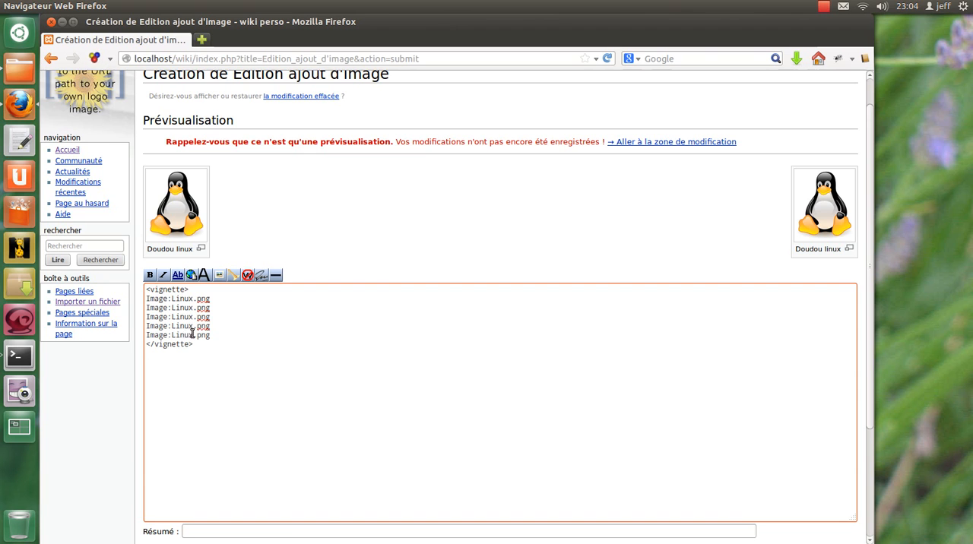
scroll(316, 432, down, 4)
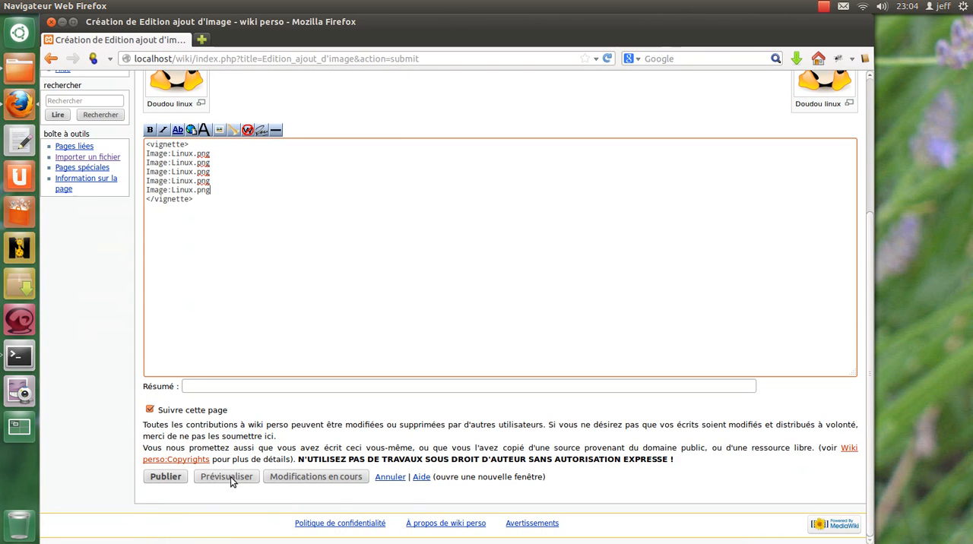
Preview the page with the five Image:Linux.png lines enclosed in the vignette tags.
click(231, 479)
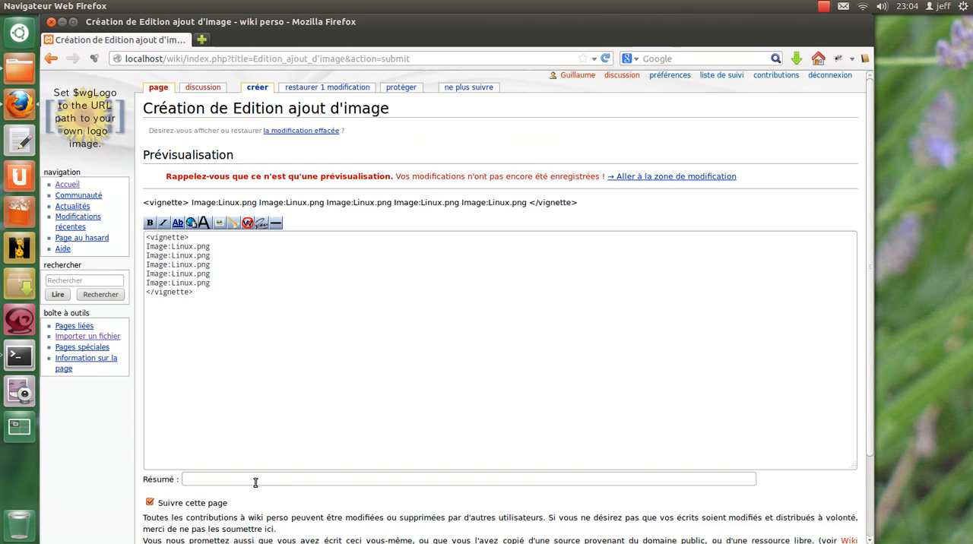
scroll(263, 417, down, 3)
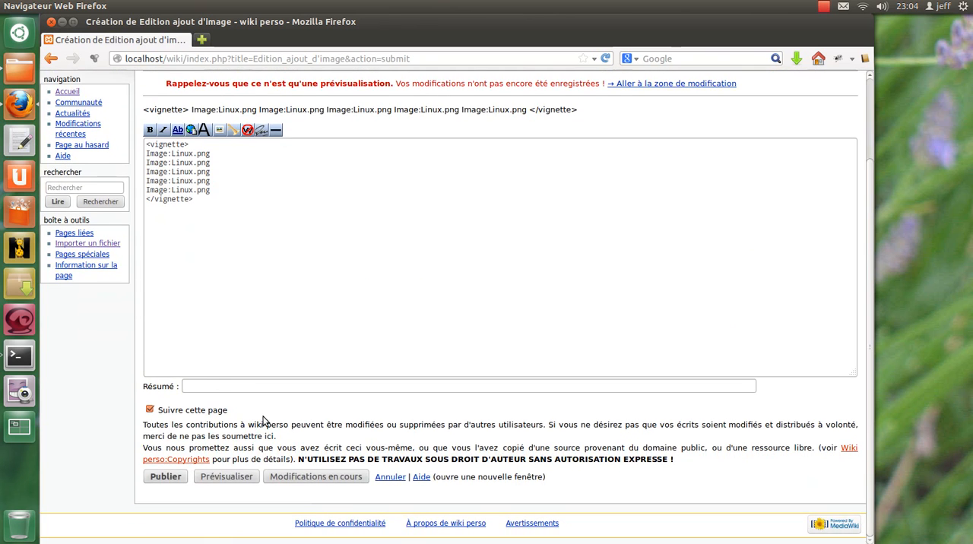
scroll(264, 416, up, 3)
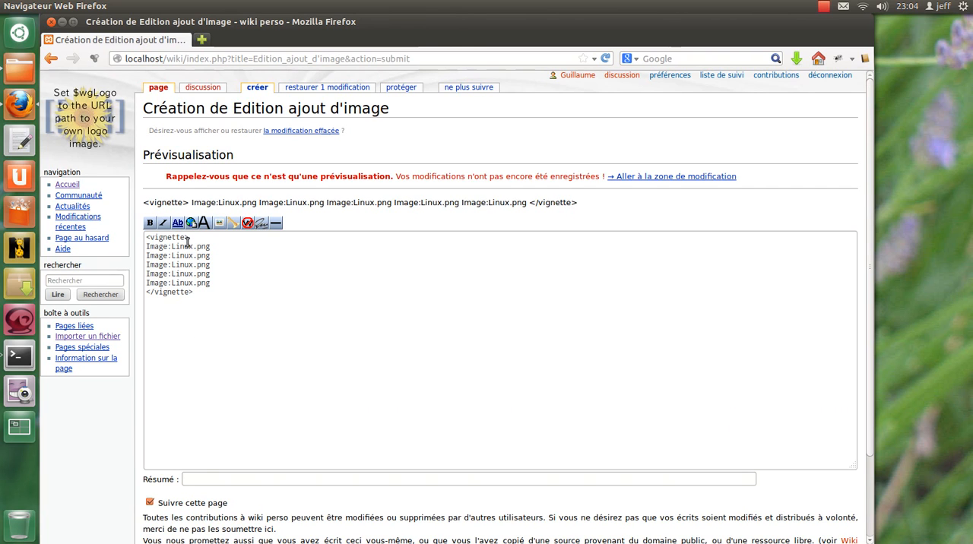
Replace the word vignette with gallery in both the opening and closing tags and preview the page.
drag(149, 238, 183, 238)
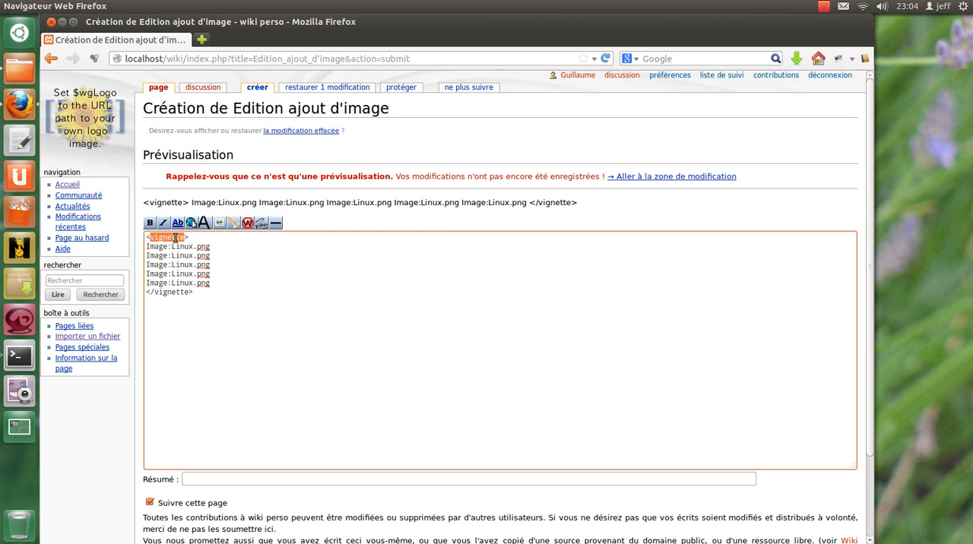
text(gallery)
double_click(172, 238)
key(ctrl+c)
double_click(174, 292)
key(ctrl+v)
scroll(251, 349, down, 1)
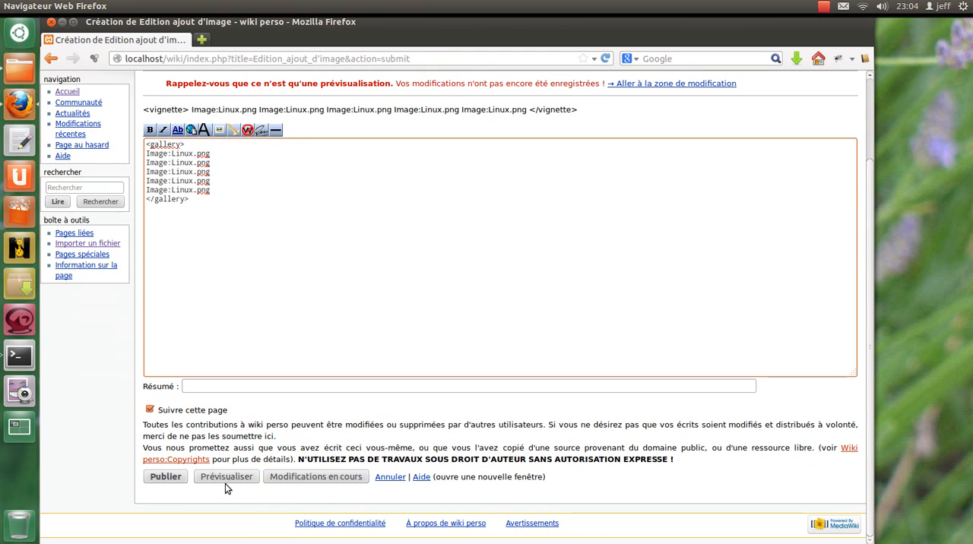
click(228, 480)
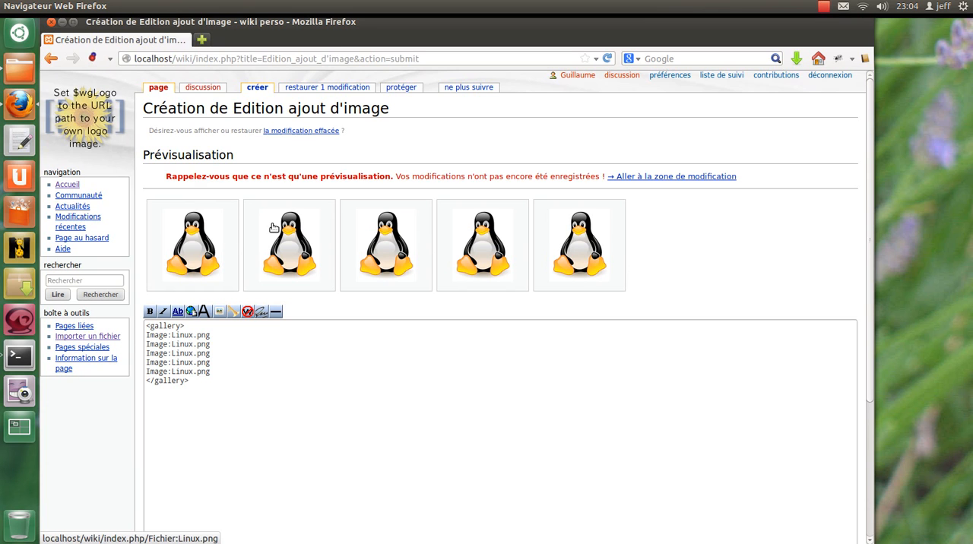
Add the caption "Doudou linux" after a pipe on the second Image:Linux.png line of the gallery.
click(244, 341)
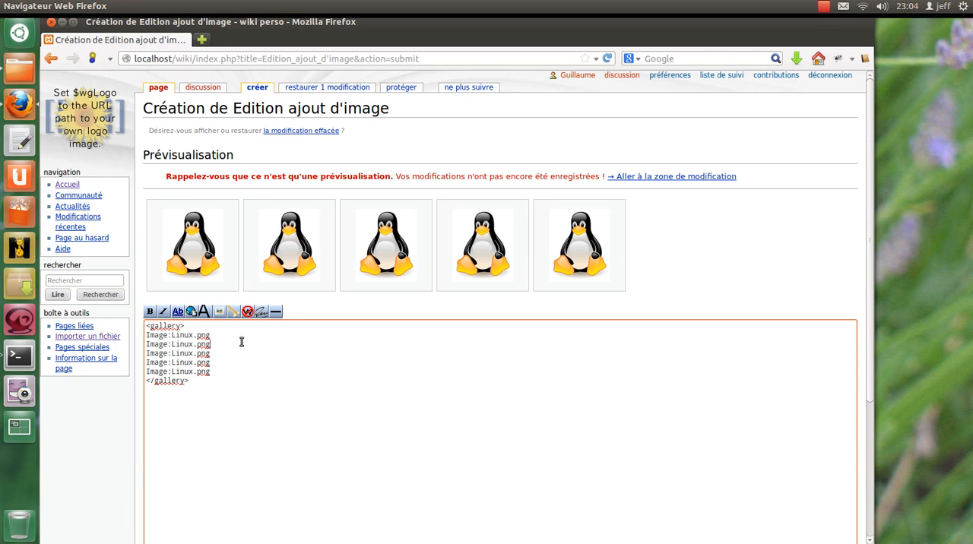
text(|Doudoud)
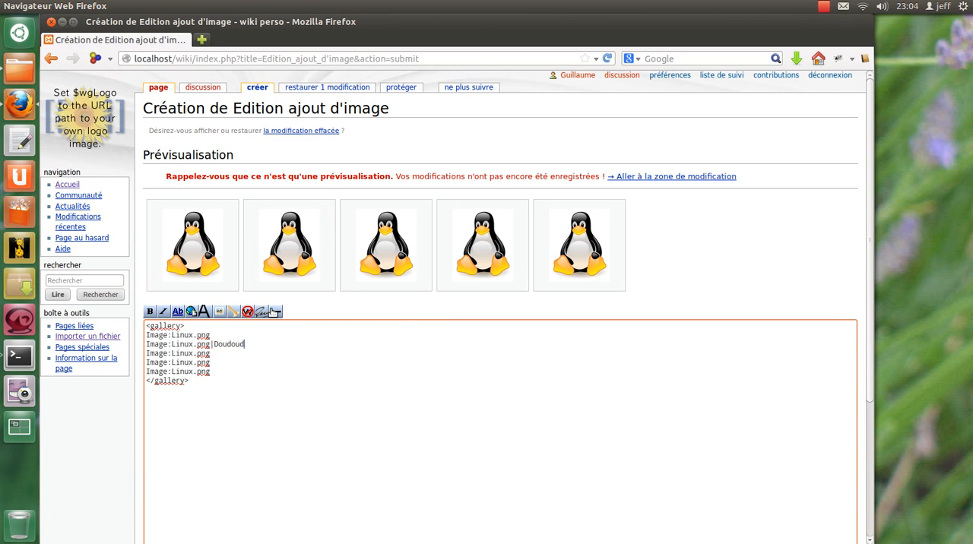
text(u lunix)
key(Left)
key(BackSpace)
key(Left)
key(Left)
text(i)
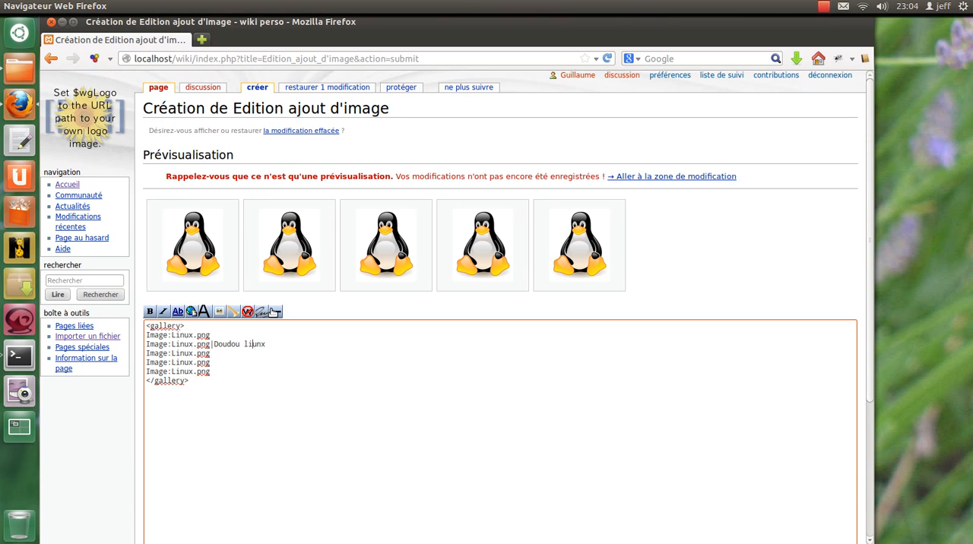
key(Delete)
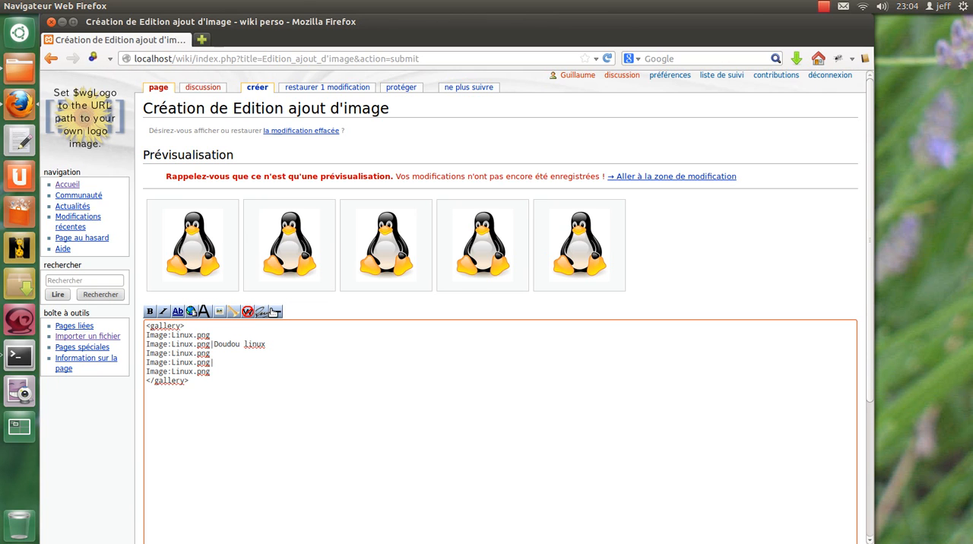
Caption the fourth gallery image "Lien ver la page d'[[Accueil]]", opening the home page in a separate tab to check its address.
text(Lien ver la page d')
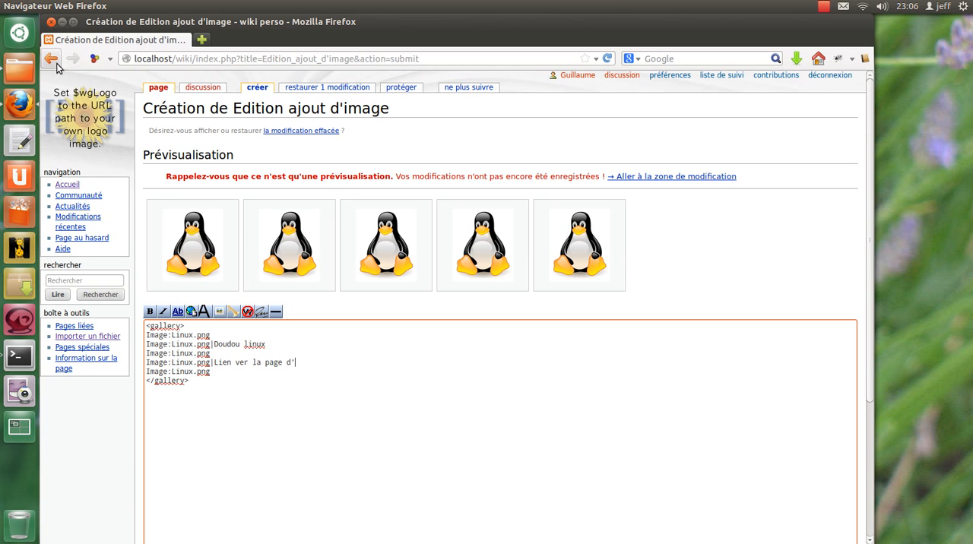
right_click(75, 186)
click(161, 191)
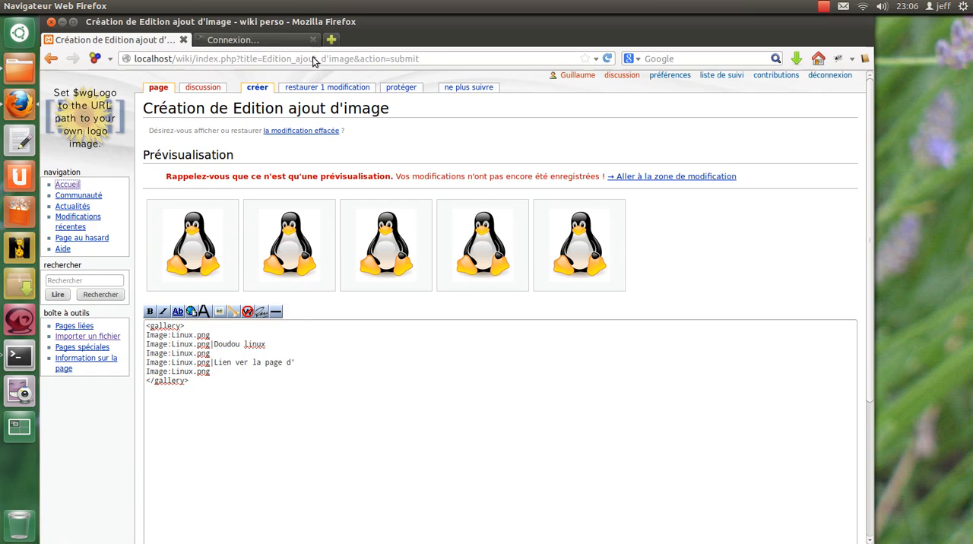
click(263, 39)
drag(231, 59, 322, 58)
click(160, 44)
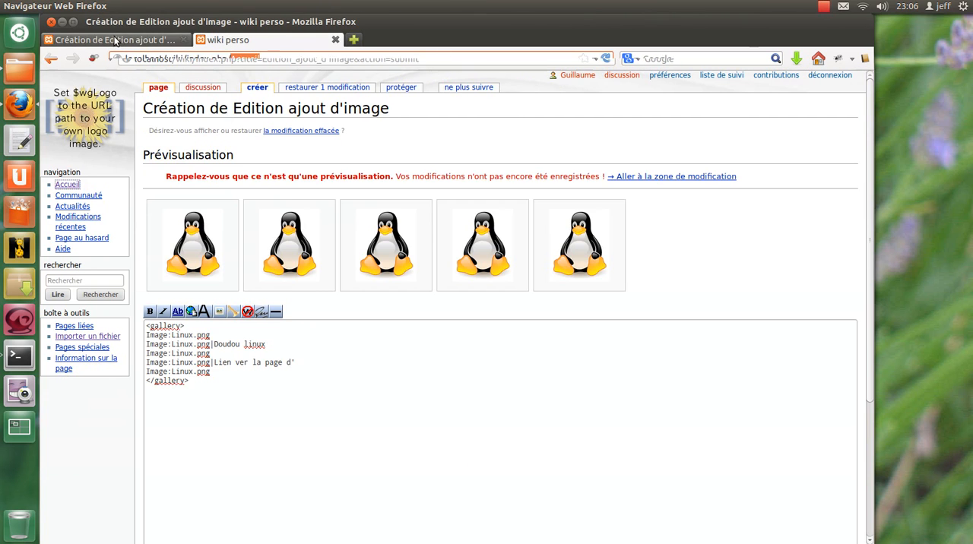
click(178, 313)
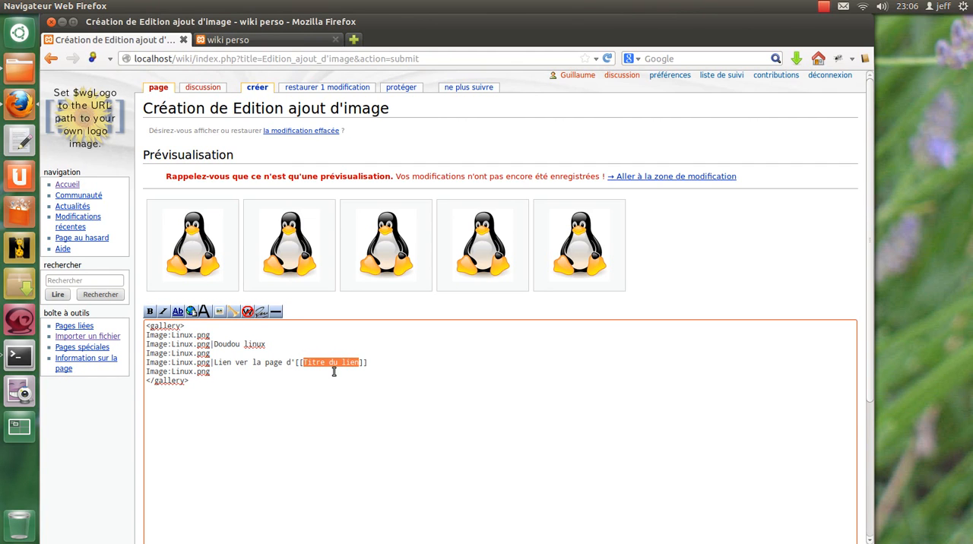
text(Accueil)
Give the fifth gallery image the italic sample caption ''Texte italique'' after a pipe and preview the page.
click(216, 372)
click(164, 313)
scroll(247, 394, down, 4)
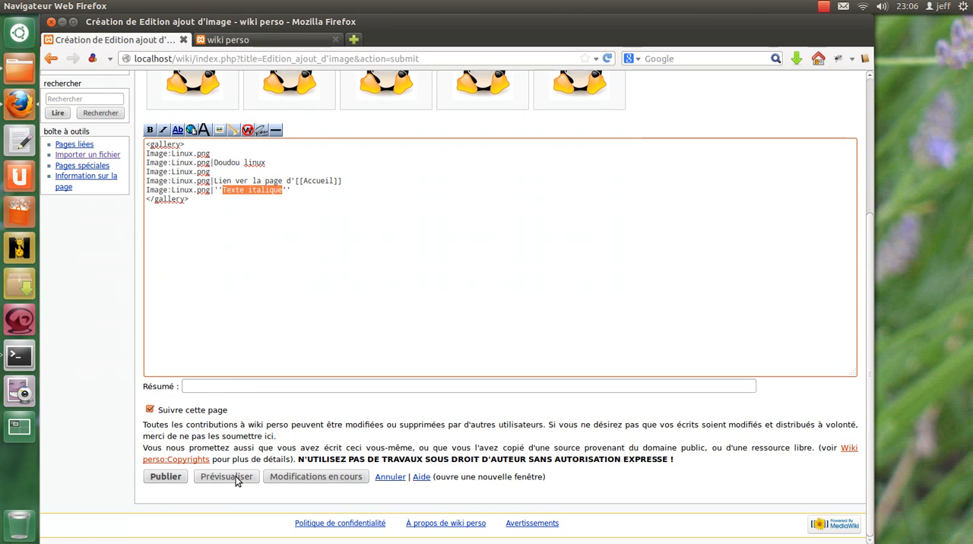
click(236, 480)
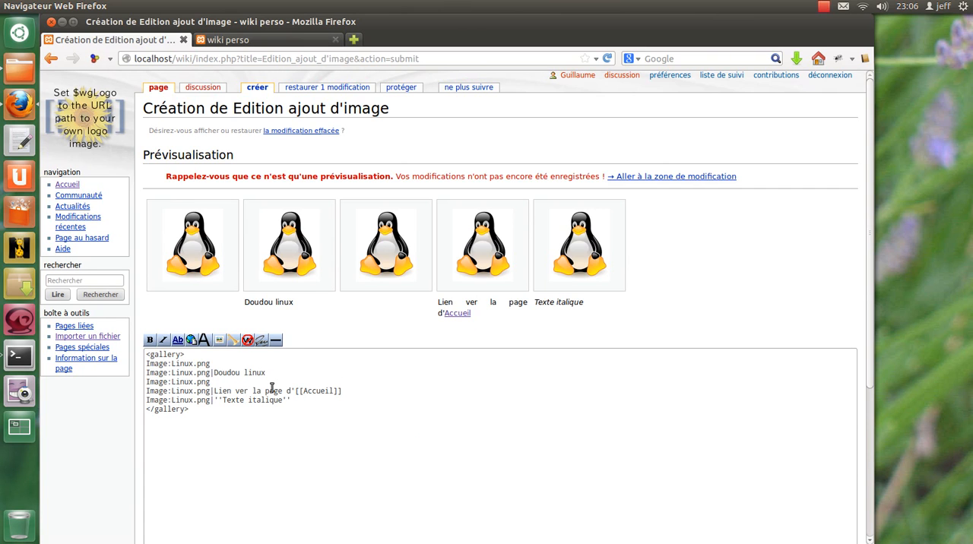
Correct "ver" to "vers" in the fourth image's caption and preview the gallery again.
click(249, 391)
text(s)
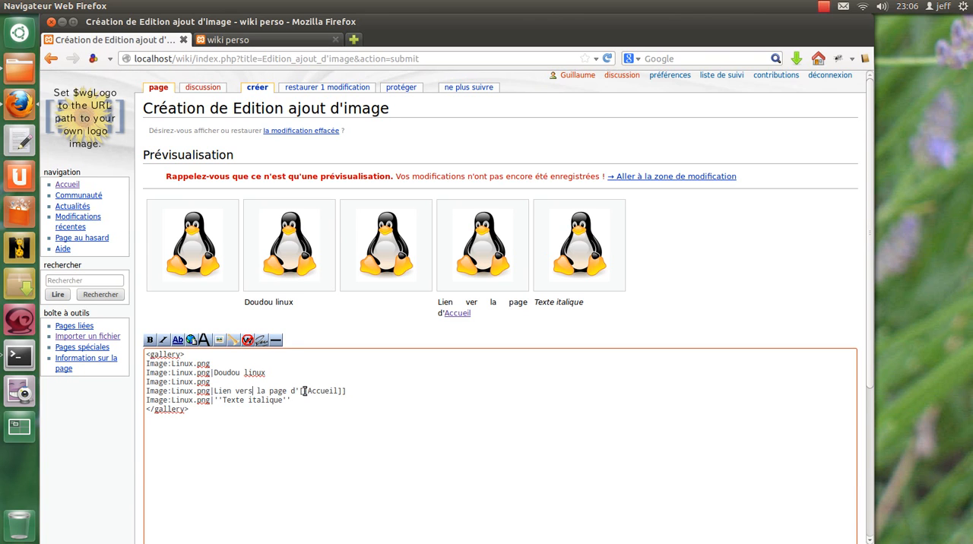
click(232, 379)
scroll(217, 426, down, 5)
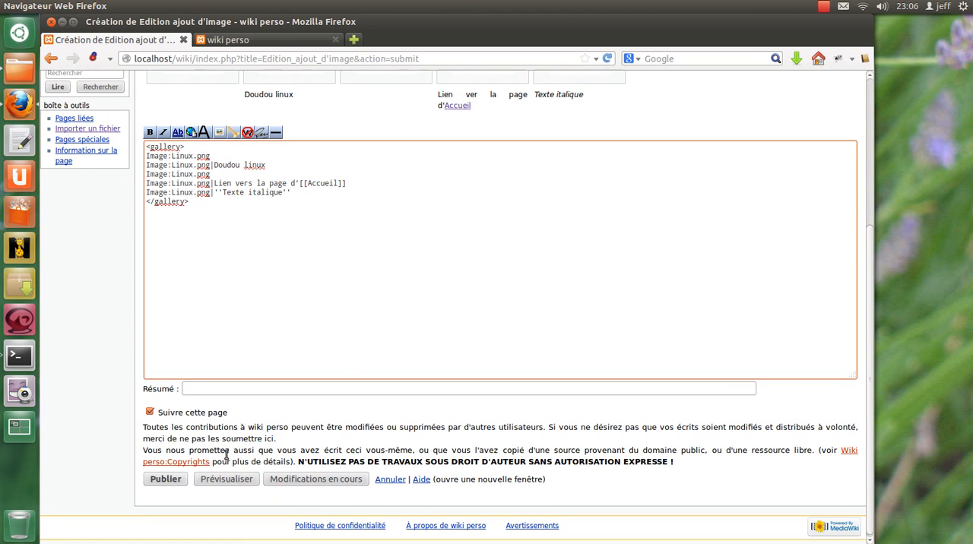
click(230, 483)
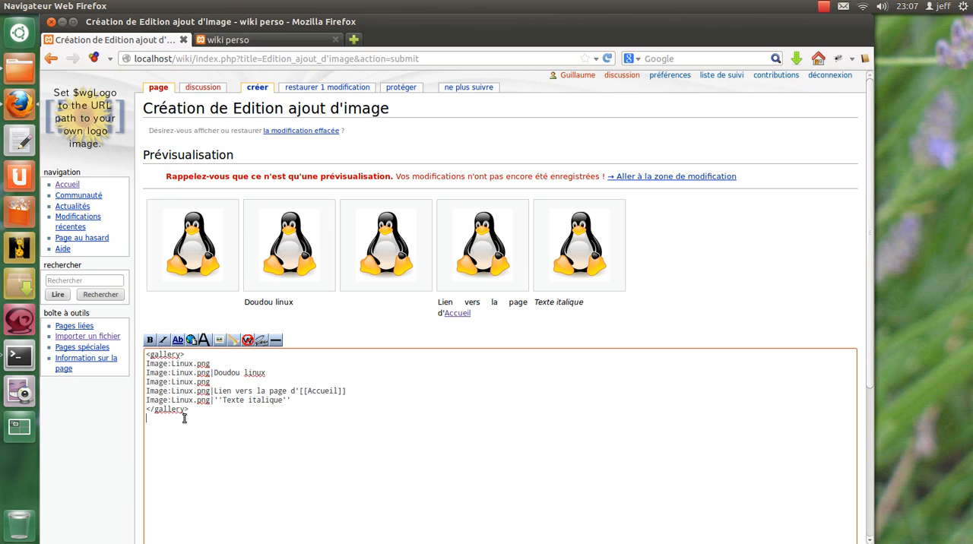
Select the whole gallery block, from the opening to the closing gallery tag.
drag(182, 413, 112, 354)
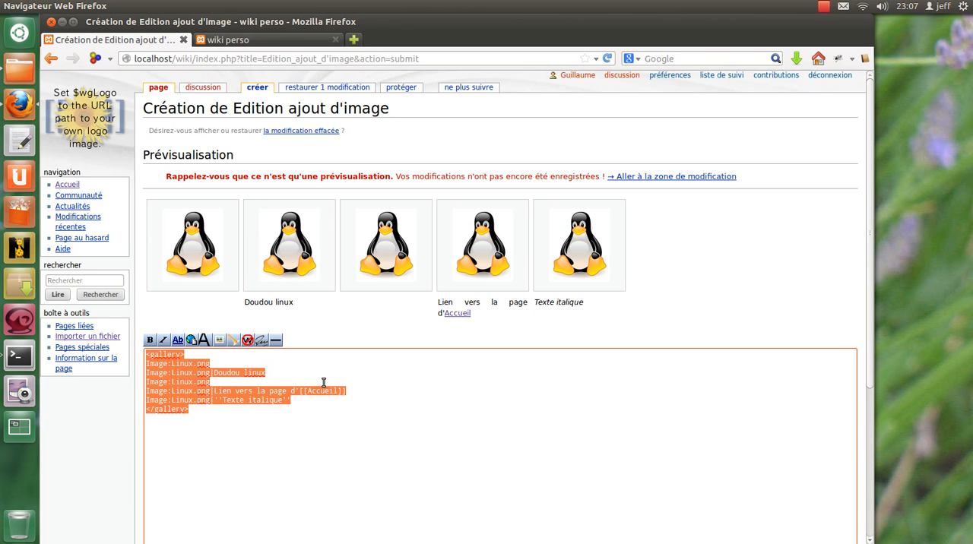